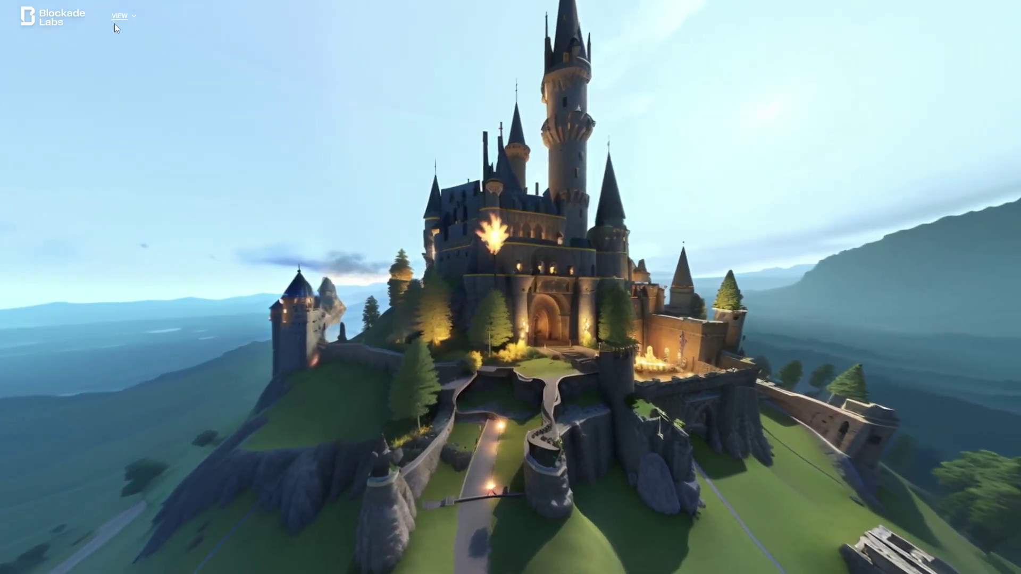
# From the VIEW menu, turn on Show UI over the castle panorama
pyautogui.click(122, 16)
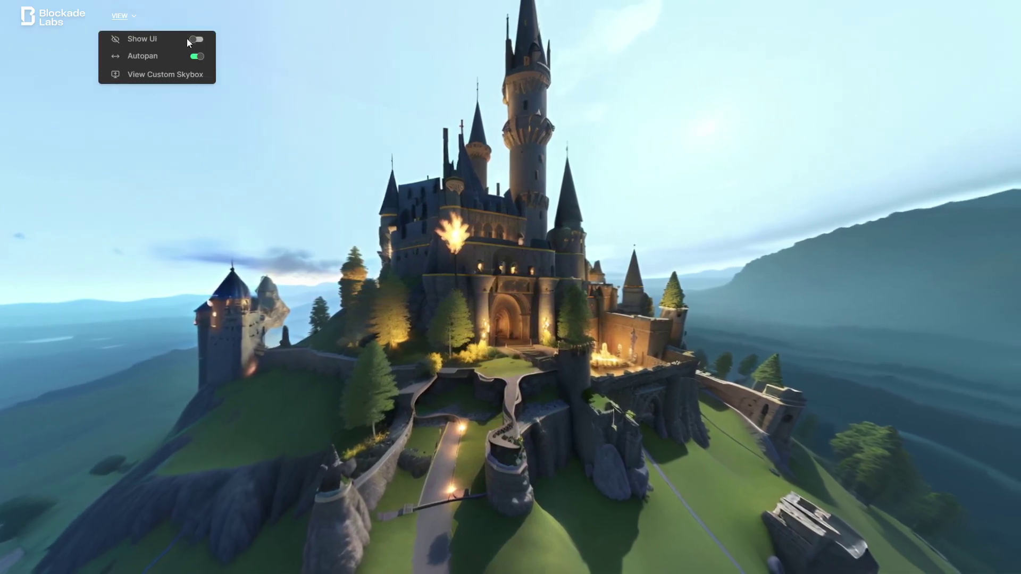
pyautogui.click(195, 40)
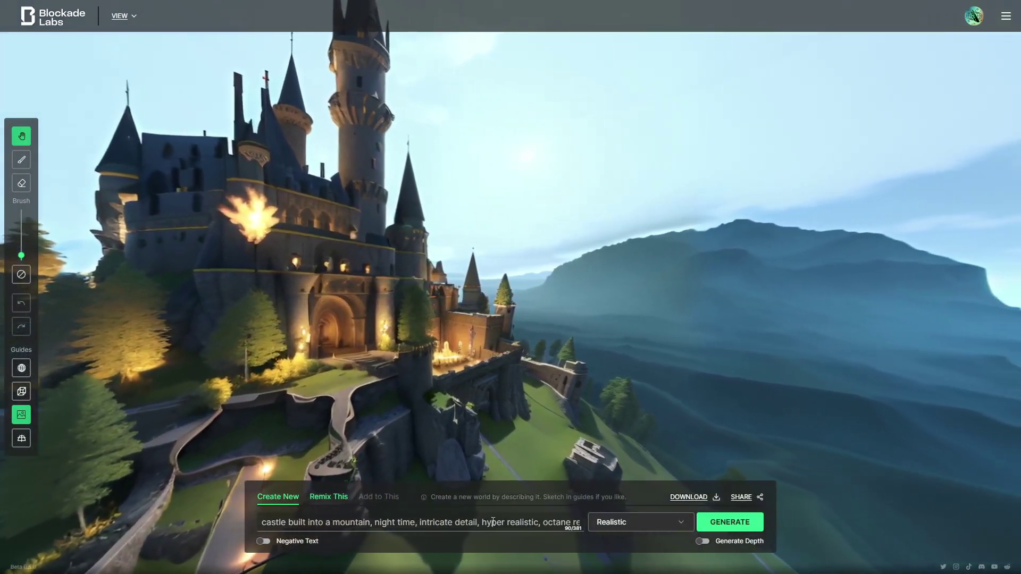
# Read the full castle prompt, tilt the view onto the castle hill, and open the styles list
pyautogui.click(558, 517)
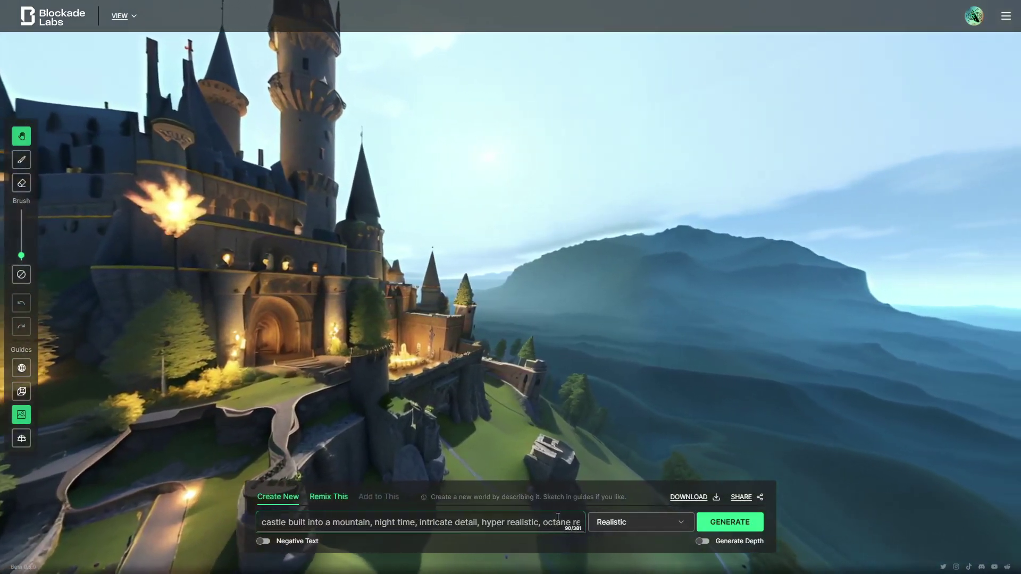
pyautogui.press('End')
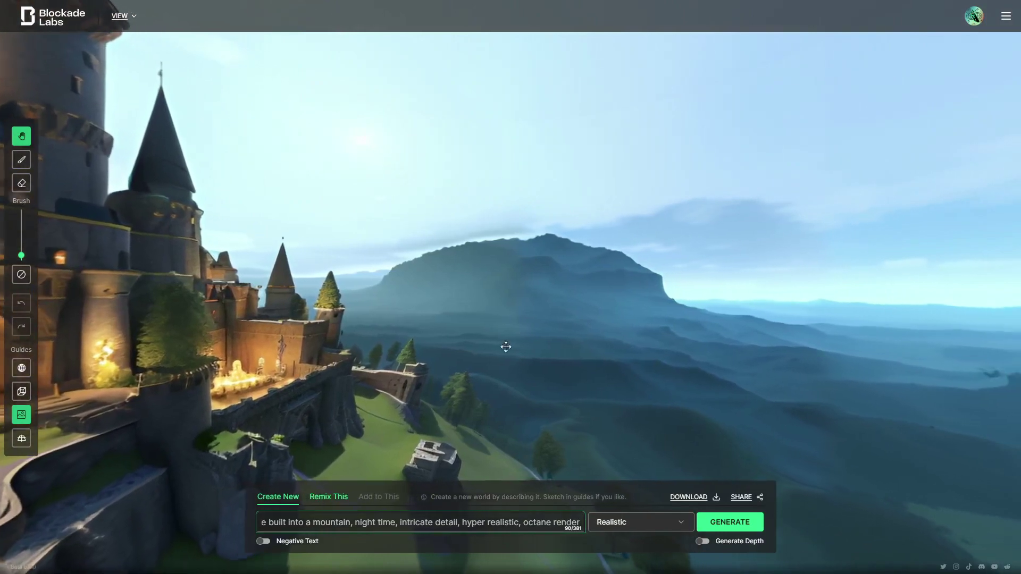
pyautogui.moveTo(378, 379)
pyautogui.mouseDown()
pyautogui.moveTo(531, 263)
pyautogui.moveTo(528, 304)
pyautogui.moveTo(403, 325)
pyautogui.moveTo(565, 296)
pyautogui.moveTo(536, 321)
pyautogui.mouseUp()
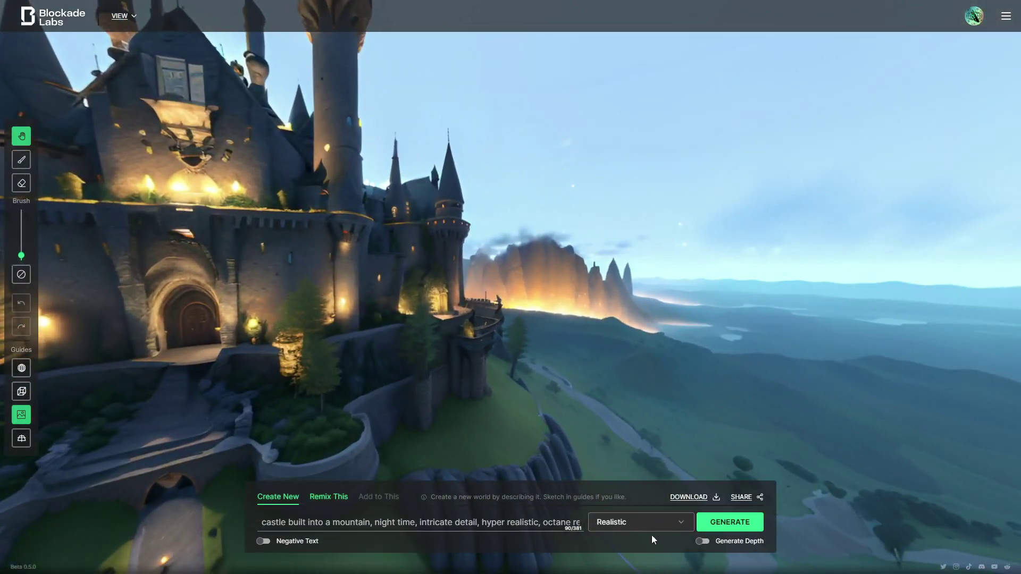
pyautogui.click(665, 520)
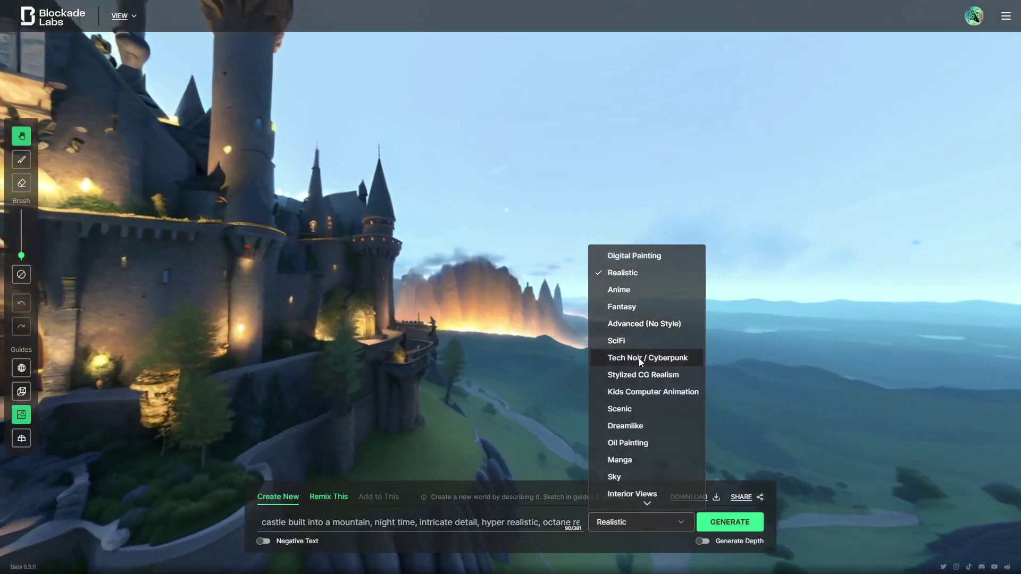
# Scroll through the style presets and select Stylized CG Realism
pyautogui.scroll(-2, 640, 359)
pyautogui.scroll(-2, 639, 361)
pyautogui.scroll(-1, 639, 372)
pyautogui.scroll(1, 639, 379)
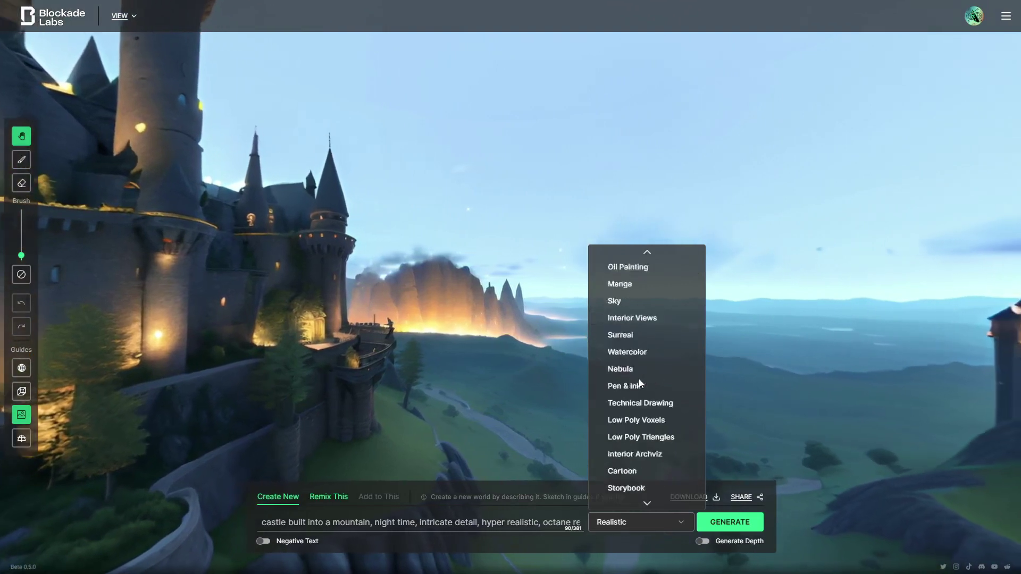
pyautogui.scroll(4, 639, 379)
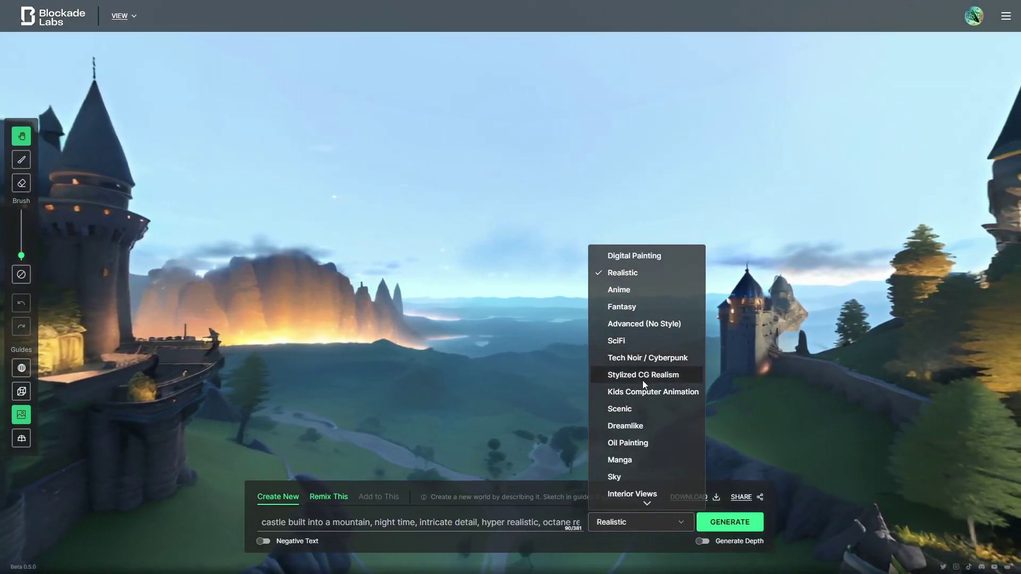
pyautogui.click(642, 376)
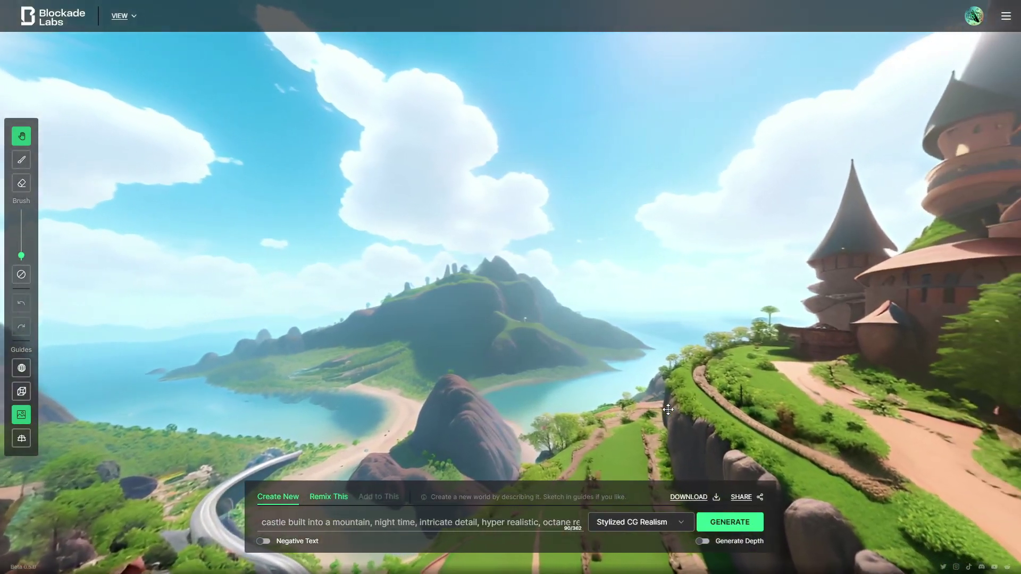
pyautogui.moveTo(621, 406)
pyautogui.mouseDown()
pyautogui.moveTo(452, 263)
pyautogui.moveTo(497, 314)
pyautogui.mouseUp()
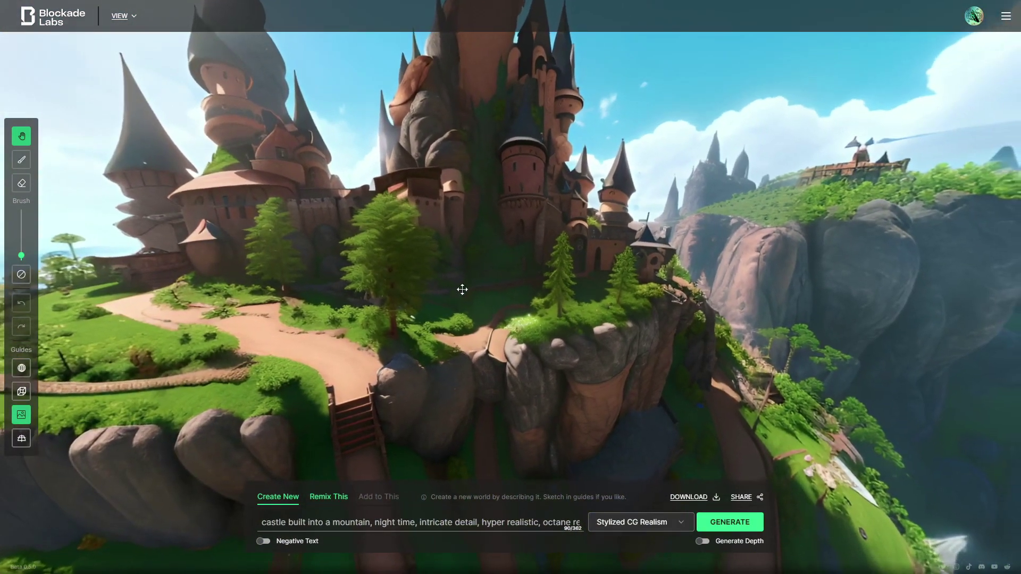
pyautogui.moveTo(495, 315)
pyautogui.mouseDown()
pyautogui.moveTo(470, 290)
pyautogui.moveTo(490, 239)
pyautogui.mouseUp()
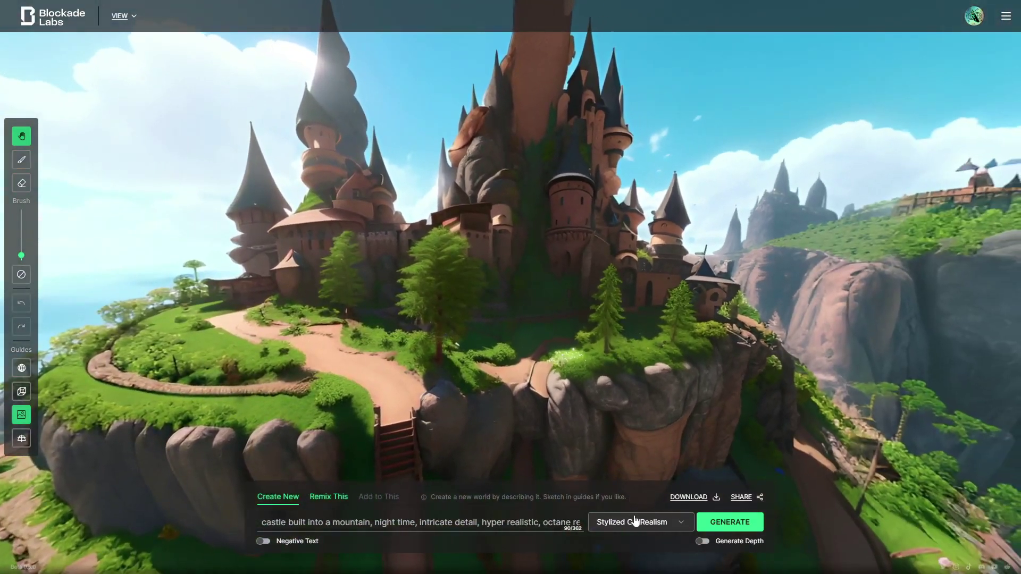
# Regenerate the castle skybox in Manga style and look down at the courtyard and path
pyautogui.click(635, 521)
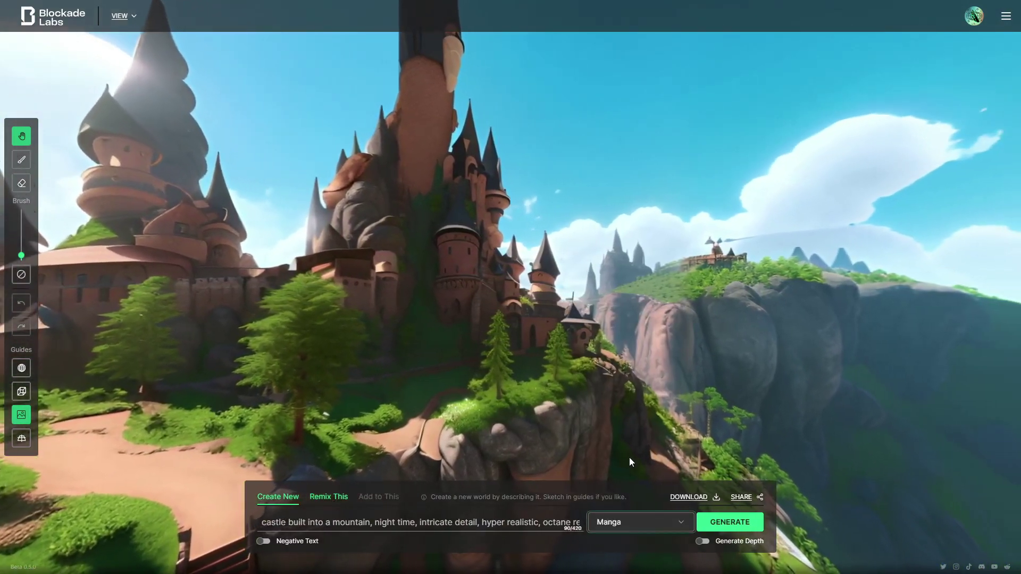
pyautogui.click(730, 522)
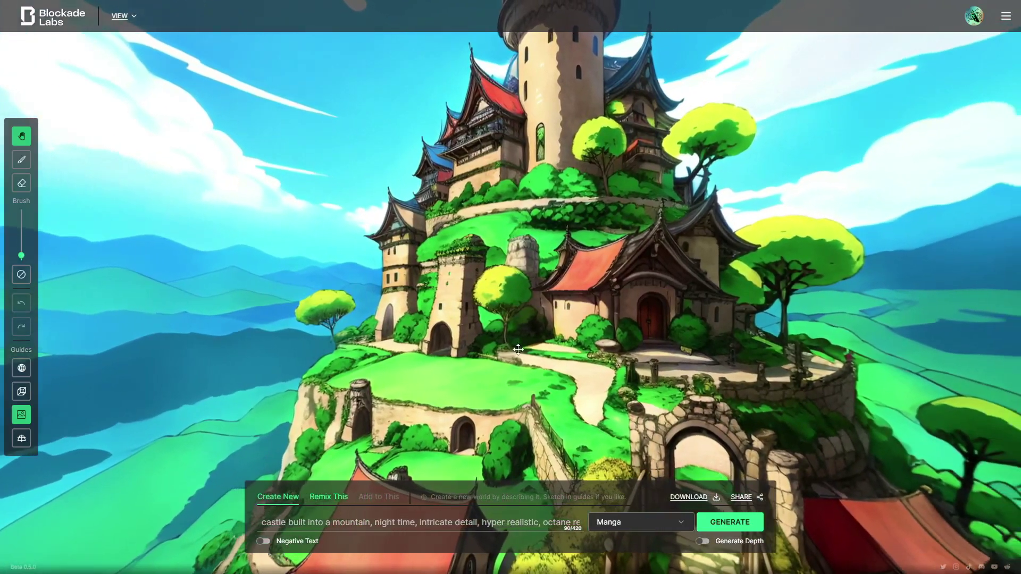
pyautogui.moveTo(518, 348); pyautogui.dragTo(511, 261)
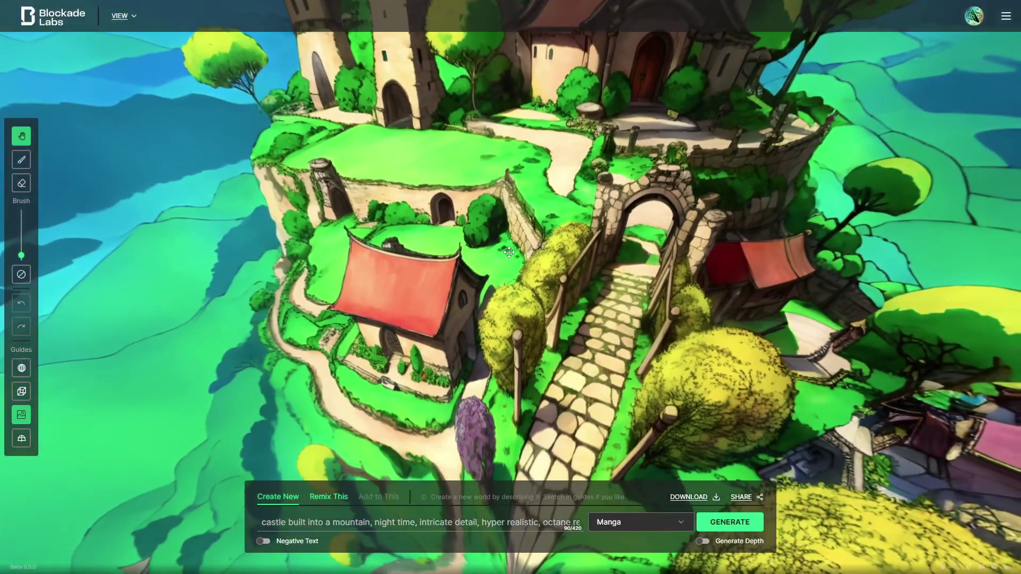
pyautogui.moveTo(511, 261)
pyautogui.mouseDown()
pyautogui.moveTo(393, 289)
pyautogui.moveTo(411, 306)
pyautogui.mouseUp()
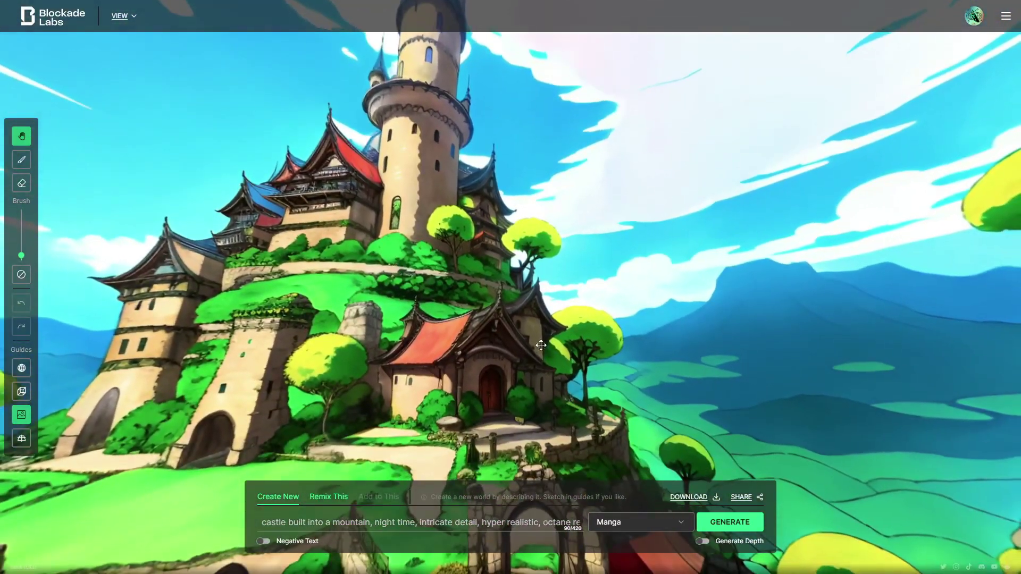
# Pan the Manga skybox across the valley, mountains and castle
pyautogui.moveTo(418, 343); pyautogui.dragTo(332, 307)
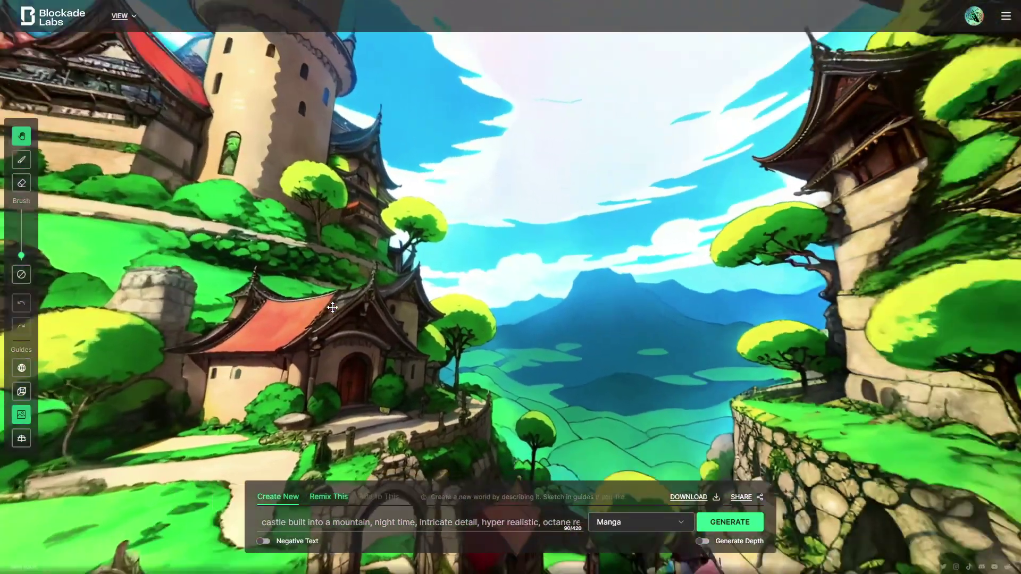
pyautogui.moveTo(593, 353)
pyautogui.mouseDown()
pyautogui.moveTo(487, 201)
pyautogui.moveTo(539, 200)
pyautogui.mouseUp()
pyautogui.moveTo(339, 258); pyautogui.dragTo(432, 281)
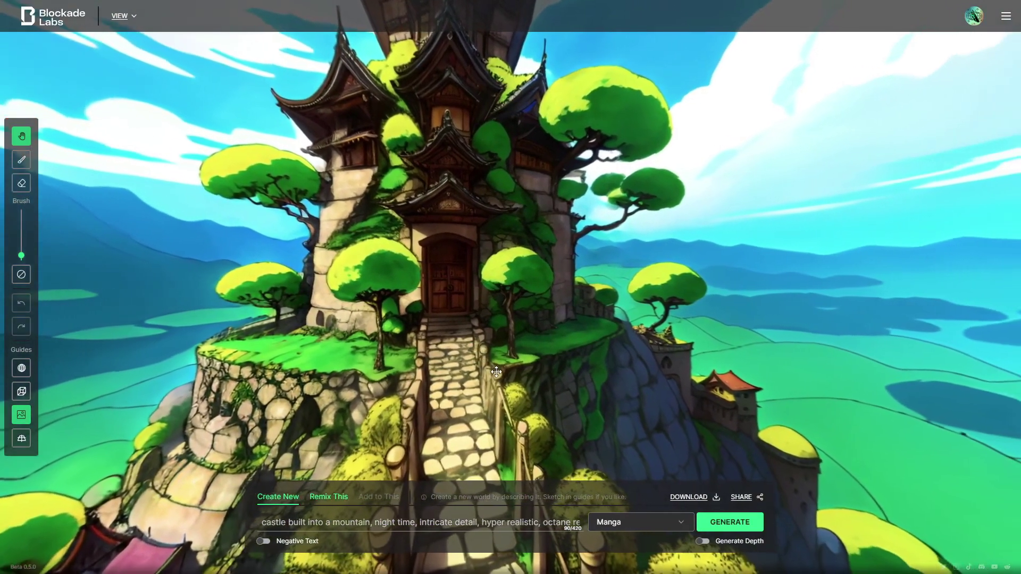
pyautogui.moveTo(496, 371)
pyautogui.mouseDown()
pyautogui.moveTo(227, 237)
pyautogui.moveTo(322, 279)
pyautogui.mouseUp()
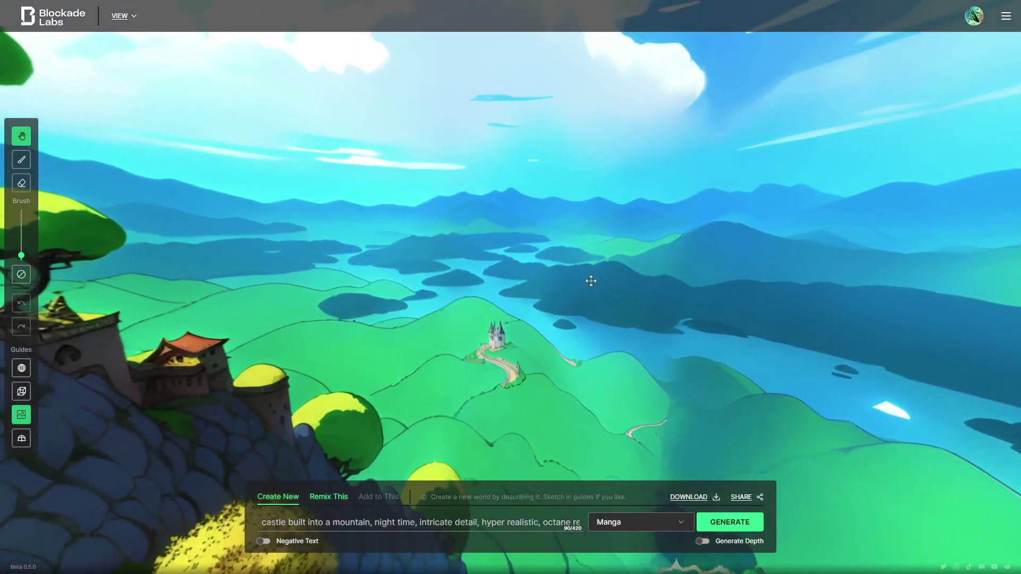
pyautogui.moveTo(591, 281); pyautogui.dragTo(438, 320)
pyautogui.moveTo(552, 310); pyautogui.dragTo(422, 292)
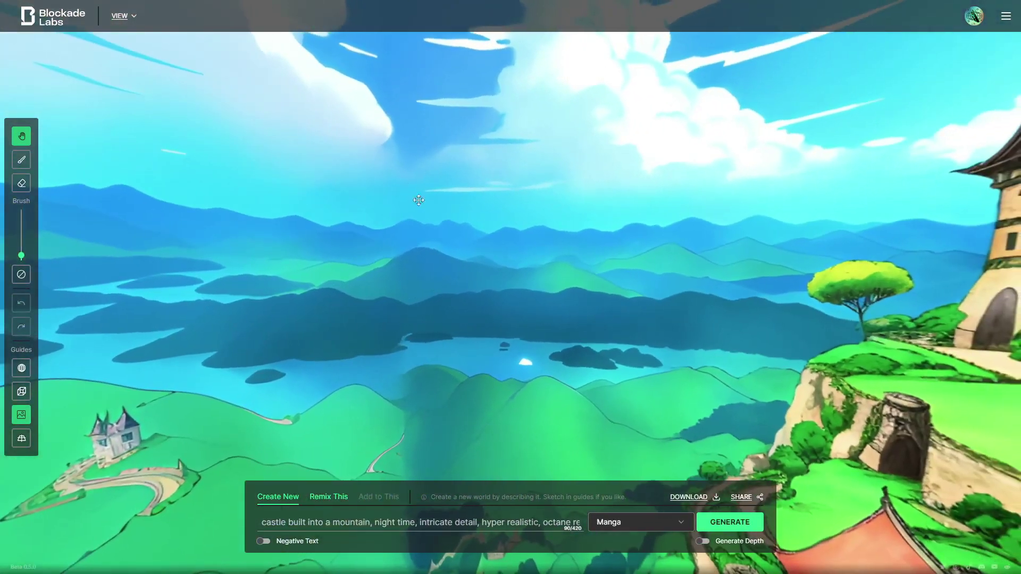
pyautogui.moveTo(428, 360); pyautogui.dragTo(427, 287)
pyautogui.moveTo(411, 168); pyautogui.dragTo(413, 291)
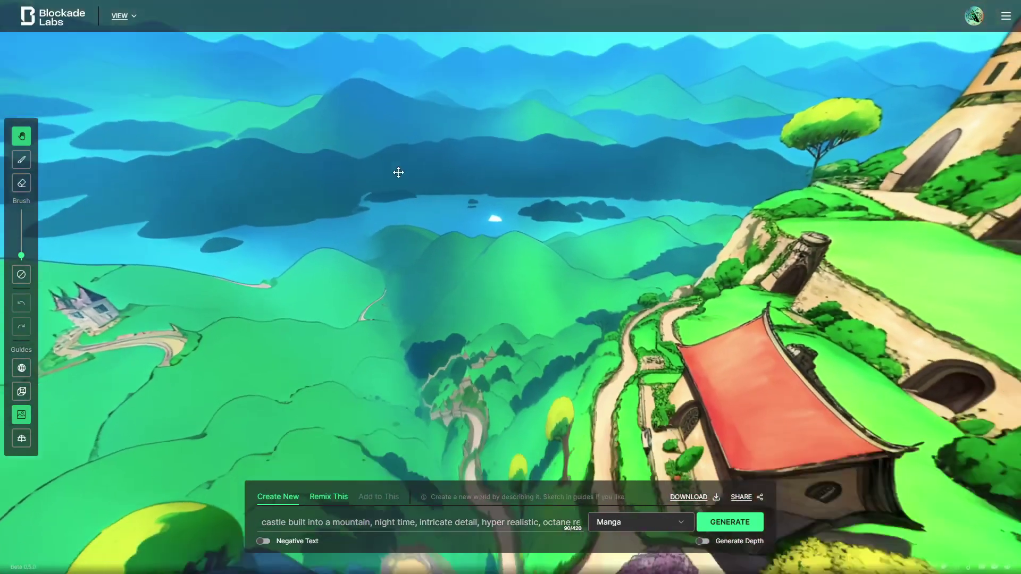
pyautogui.moveTo(397, 175); pyautogui.dragTo(433, 268)
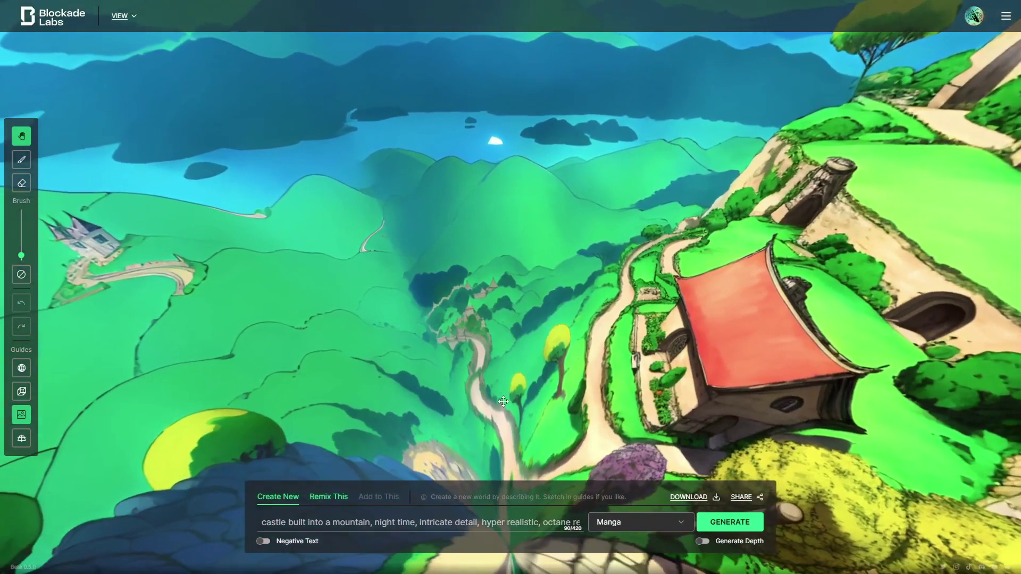
pyautogui.moveTo(615, 315)
pyautogui.mouseDown()
pyautogui.moveTo(590, 440)
pyautogui.moveTo(502, 306)
pyautogui.moveTo(484, 256)
pyautogui.mouseUp()
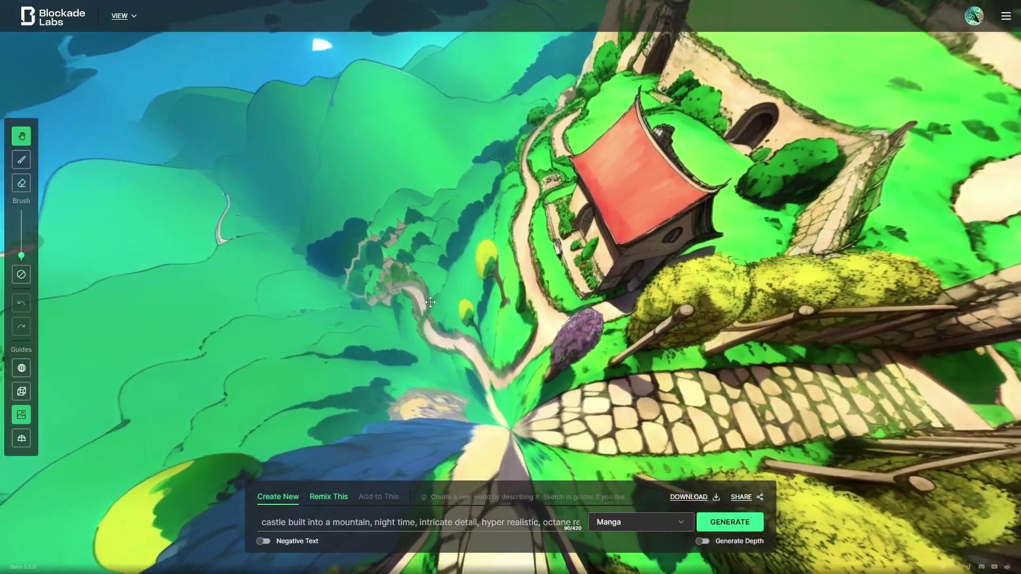
pyautogui.moveTo(430, 302); pyautogui.dragTo(520, 273)
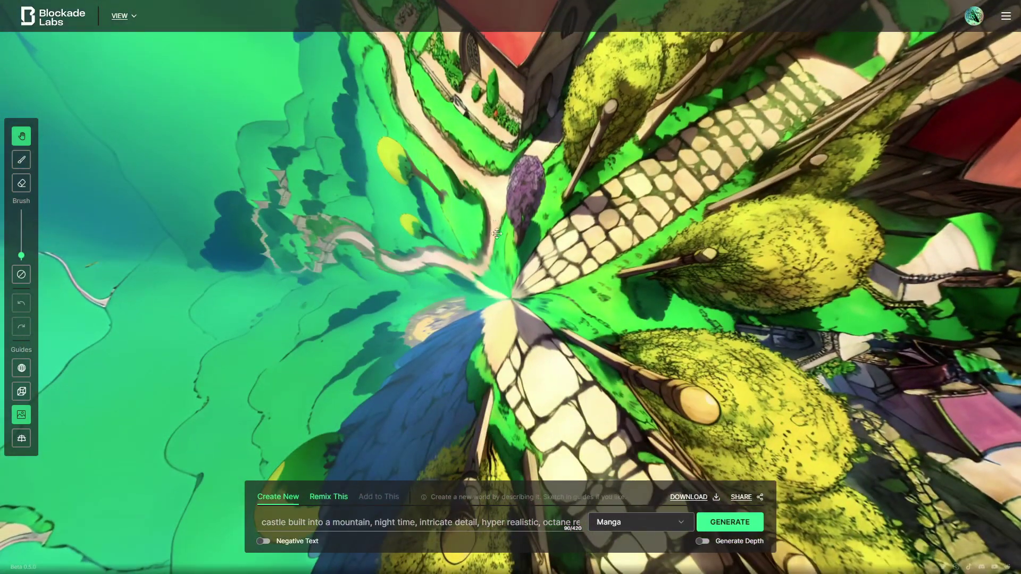
pyautogui.moveTo(497, 234)
pyautogui.mouseDown()
pyautogui.moveTo(442, 336)
pyautogui.moveTo(534, 273)
pyautogui.mouseUp()
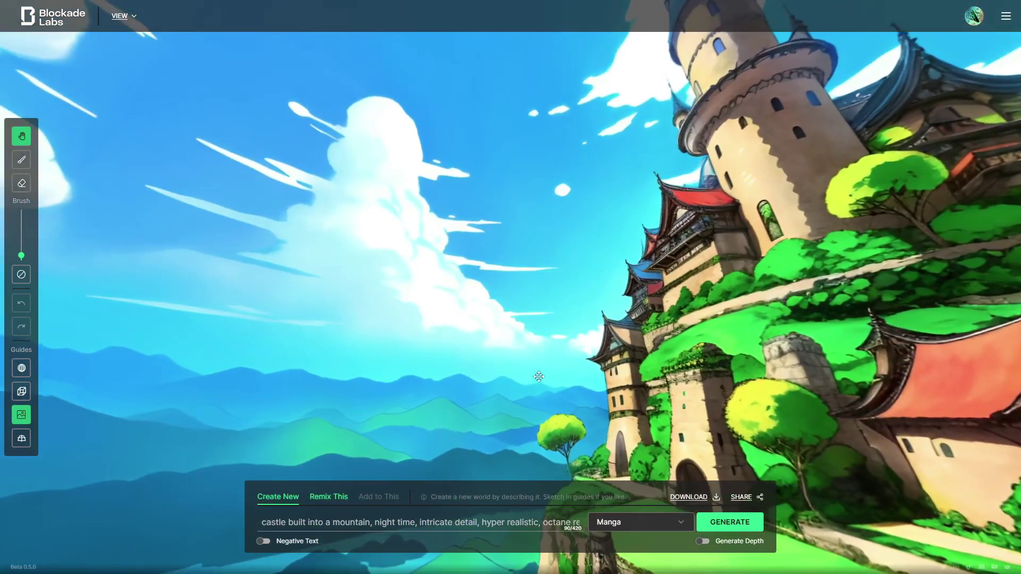
pyautogui.moveTo(545, 390)
pyautogui.mouseDown()
pyautogui.moveTo(552, 215)
pyautogui.moveTo(421, 172)
pyautogui.moveTo(500, 267)
pyautogui.moveTo(719, 479)
pyautogui.mouseUp()
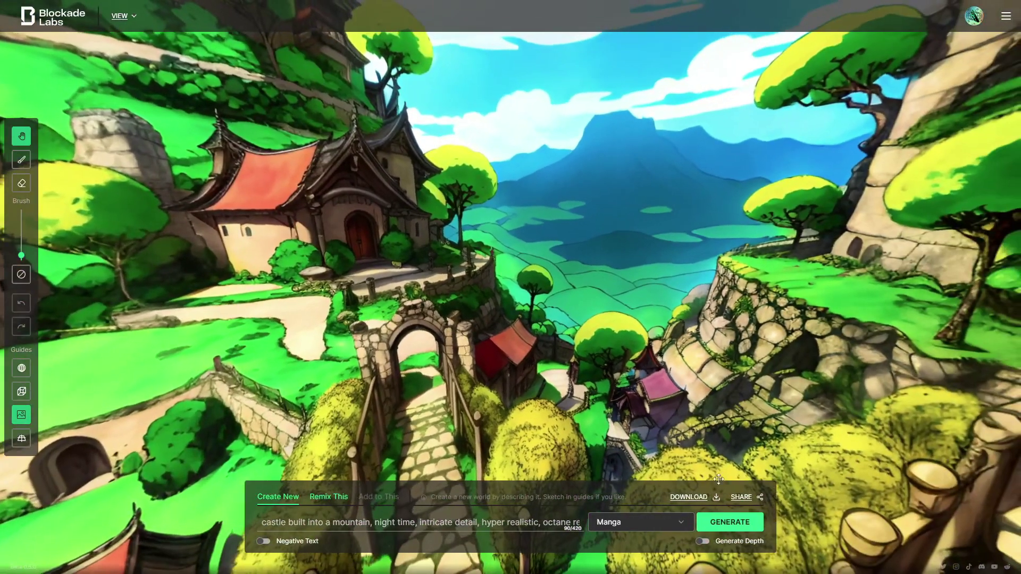
# Switch the style to Claymation and generate the castle skybox
pyautogui.click(647, 529)
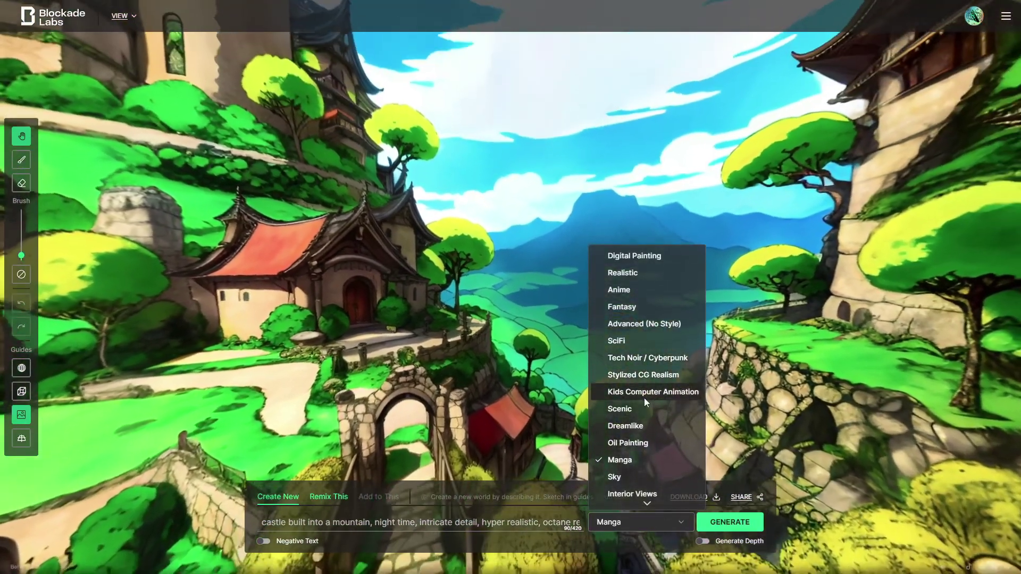
pyautogui.scroll(-3, 646, 418)
pyautogui.scroll(-3, 647, 418)
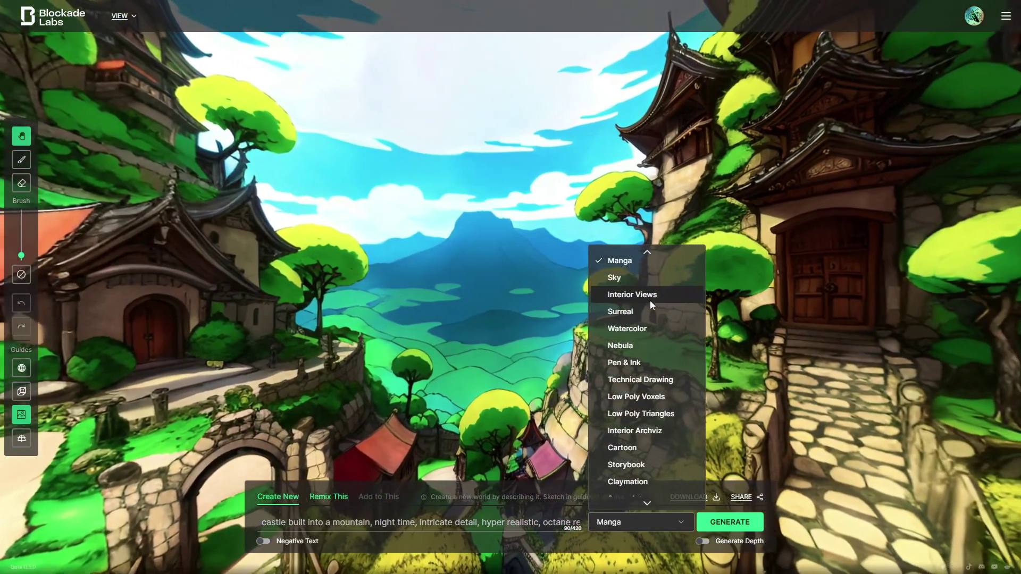
pyautogui.scroll(-2, 646, 379)
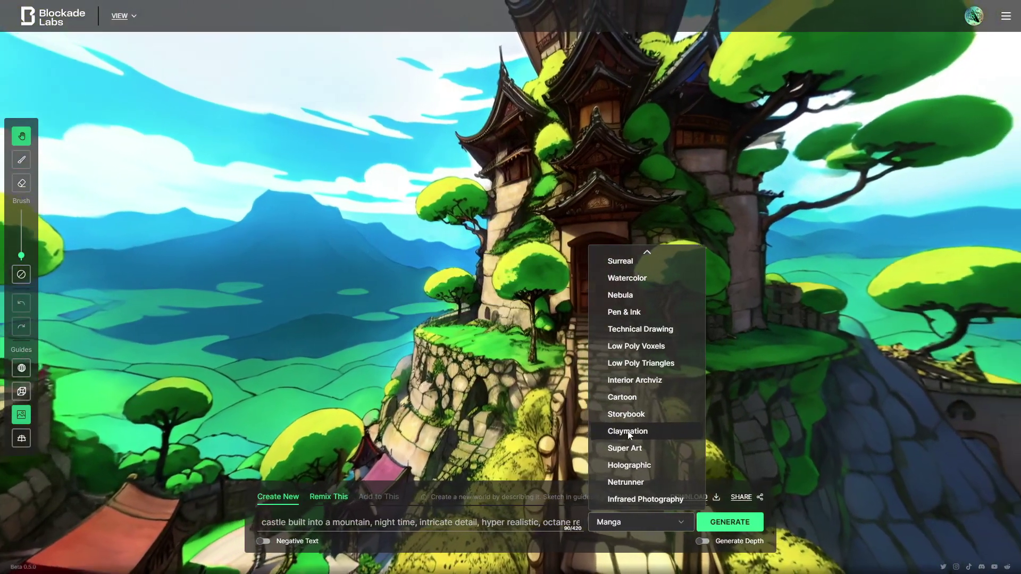
pyautogui.click(628, 432)
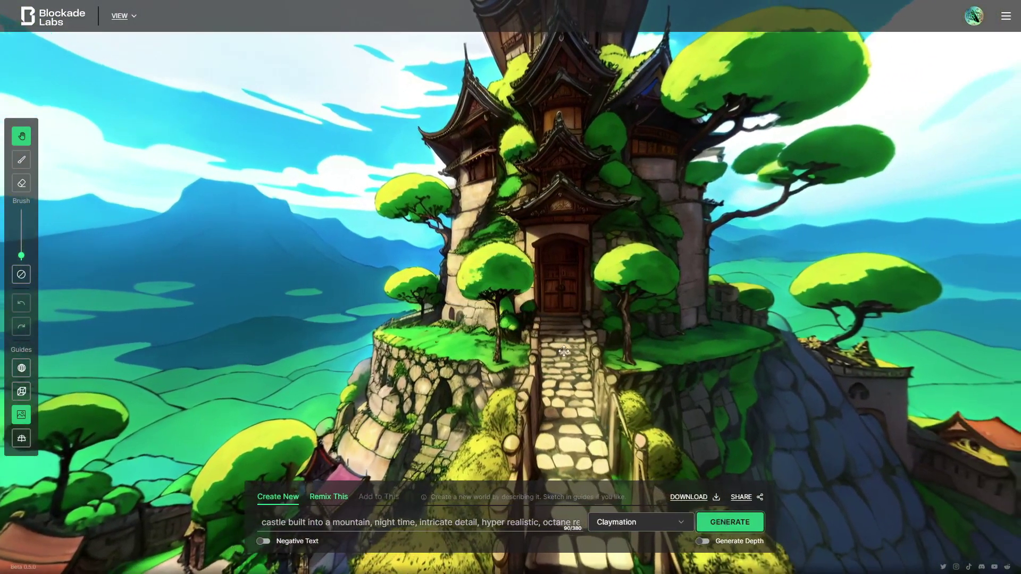
pyautogui.click(727, 523)
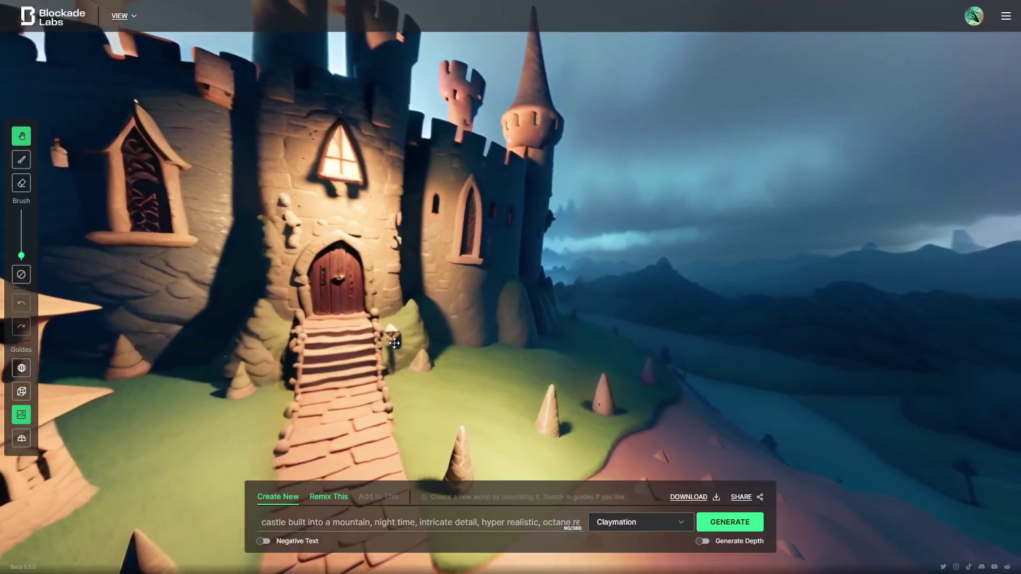
# Look around the claymation castle, from its front to the valley and stairway
pyautogui.moveTo(465, 311); pyautogui.dragTo(630, 326)
pyautogui.moveTo(607, 358)
pyautogui.mouseDown()
pyautogui.moveTo(563, 254)
pyautogui.moveTo(561, 306)
pyautogui.mouseUp()
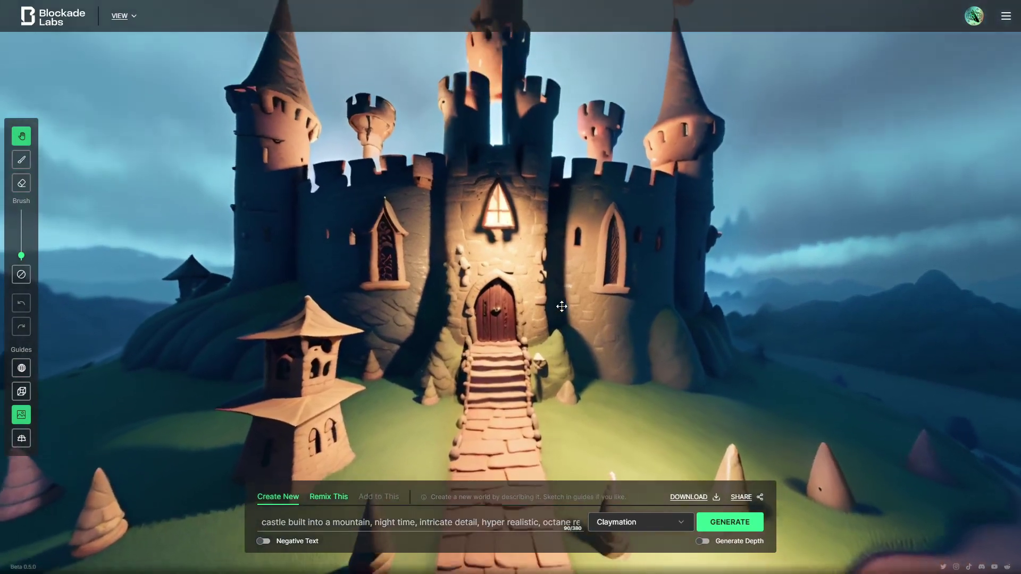
pyautogui.moveTo(653, 356); pyautogui.dragTo(337, 342)
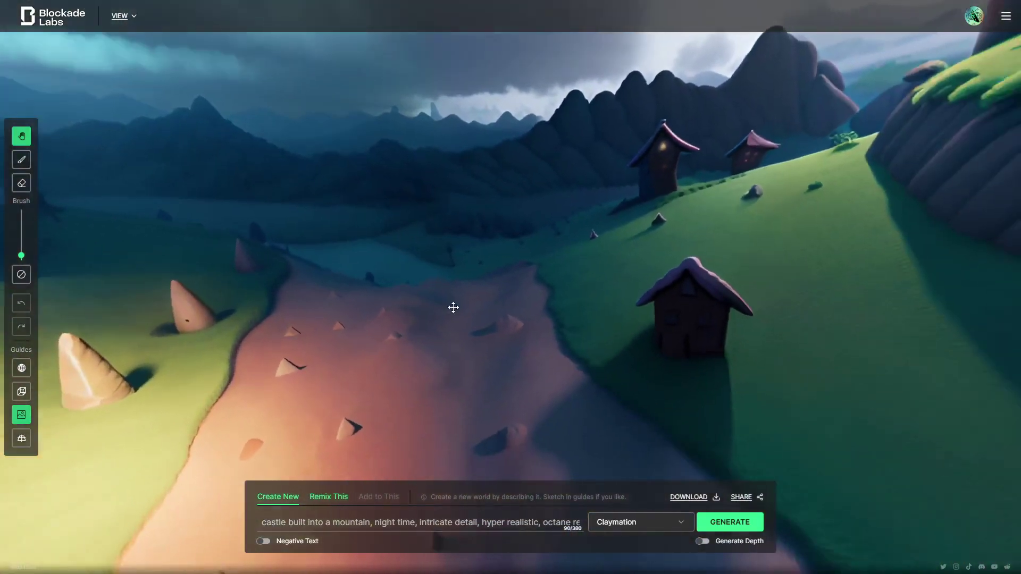
pyautogui.moveTo(562, 362); pyautogui.dragTo(413, 296)
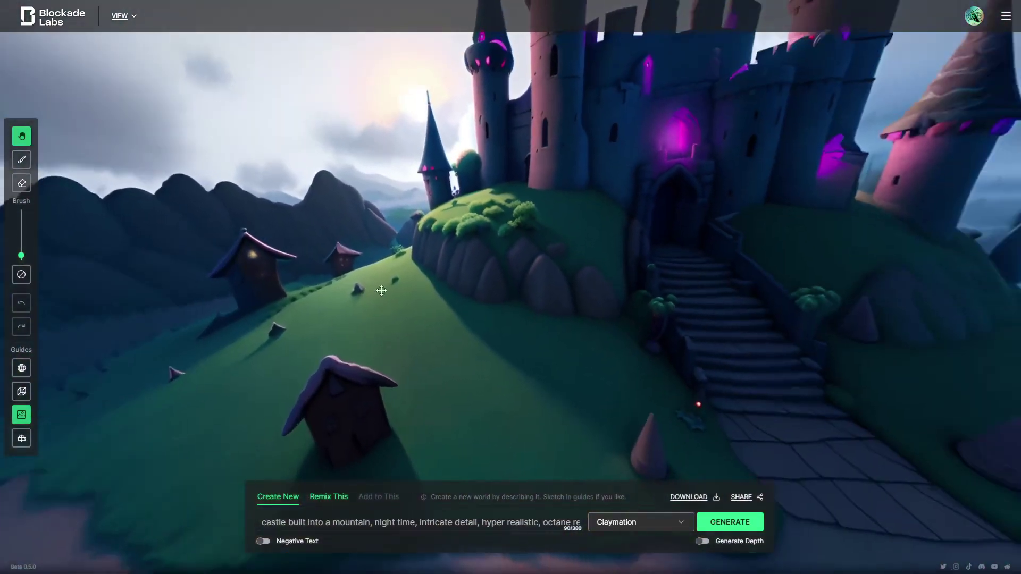
pyautogui.moveTo(529, 278)
pyautogui.mouseDown()
pyautogui.moveTo(490, 389)
pyautogui.moveTo(480, 285)
pyautogui.mouseUp()
pyautogui.moveTo(652, 401)
pyautogui.mouseDown()
pyautogui.moveTo(569, 358)
pyautogui.moveTo(511, 360)
pyautogui.mouseUp()
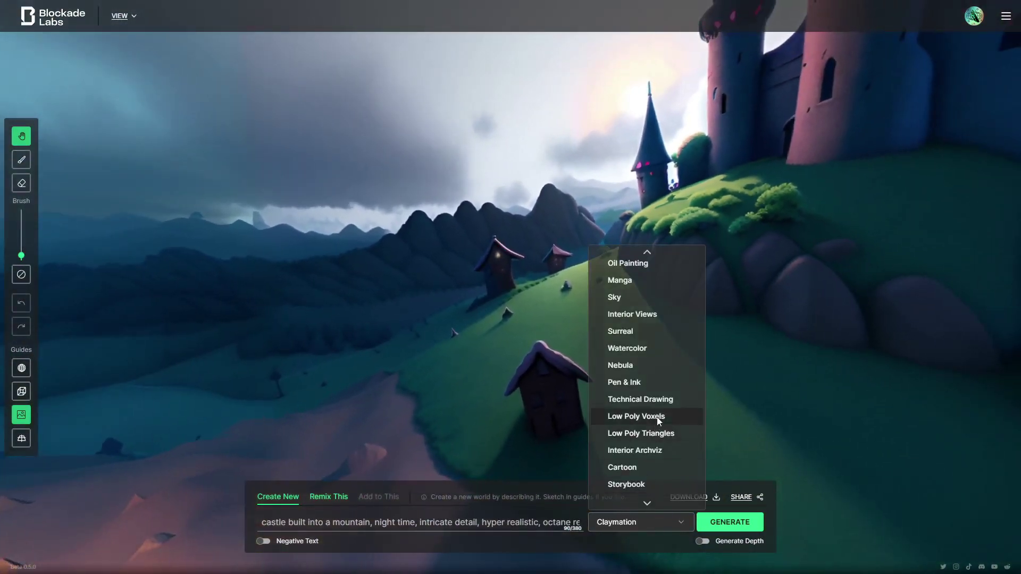
# Scroll the style list and select Super Art
pyautogui.scroll(-3, 656, 417)
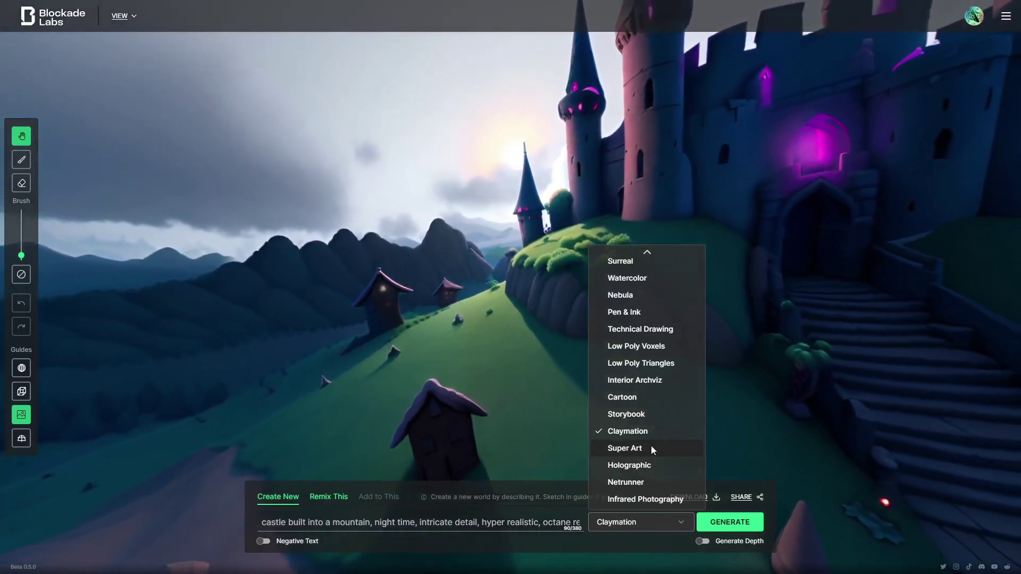
pyautogui.click(652, 449)
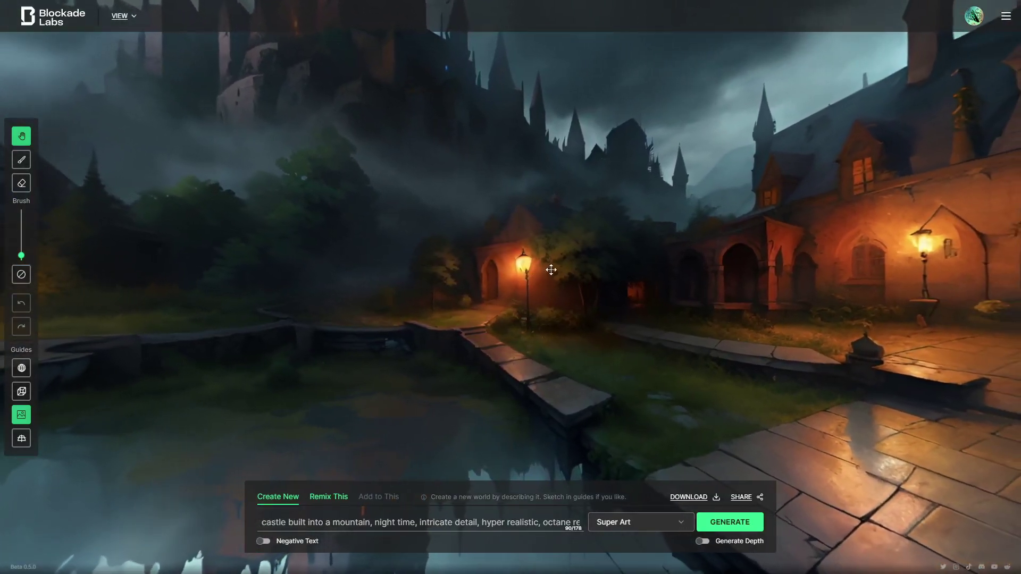
pyautogui.moveTo(561, 259); pyautogui.dragTo(449, 257)
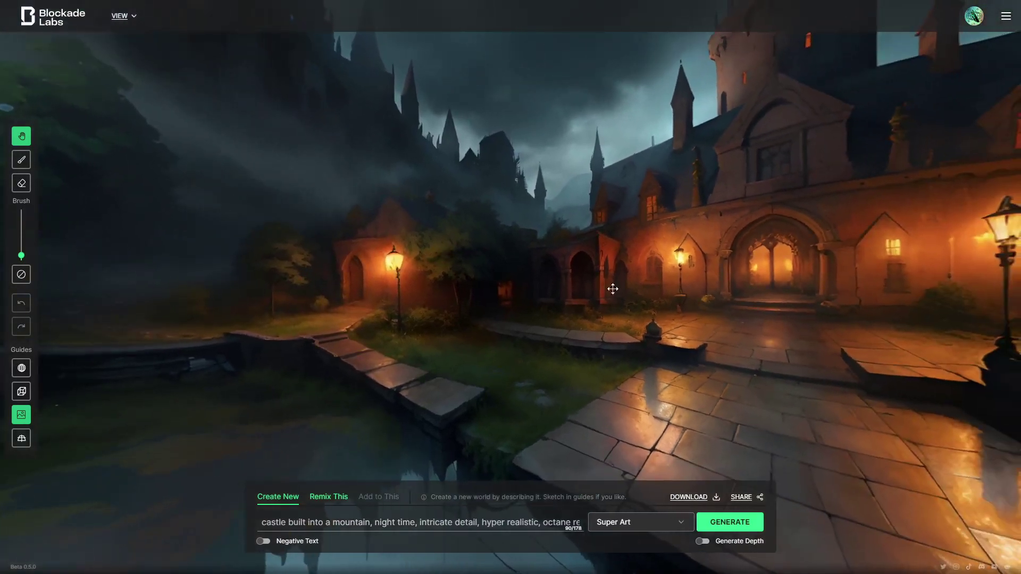
pyautogui.moveTo(611, 287)
pyautogui.mouseDown()
pyautogui.moveTo(438, 330)
pyautogui.moveTo(399, 239)
pyautogui.mouseUp()
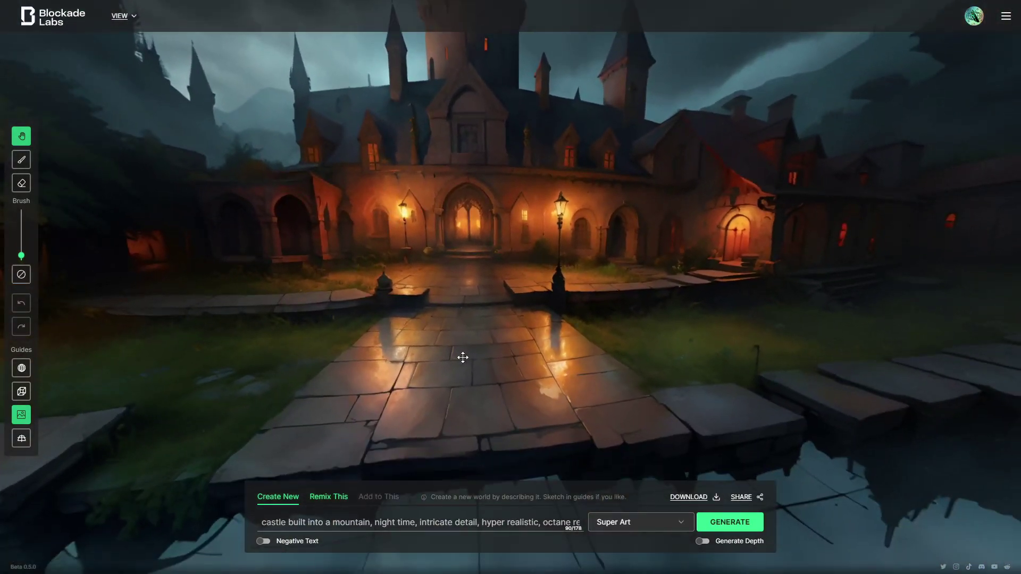
pyautogui.moveTo(462, 355); pyautogui.dragTo(604, 247)
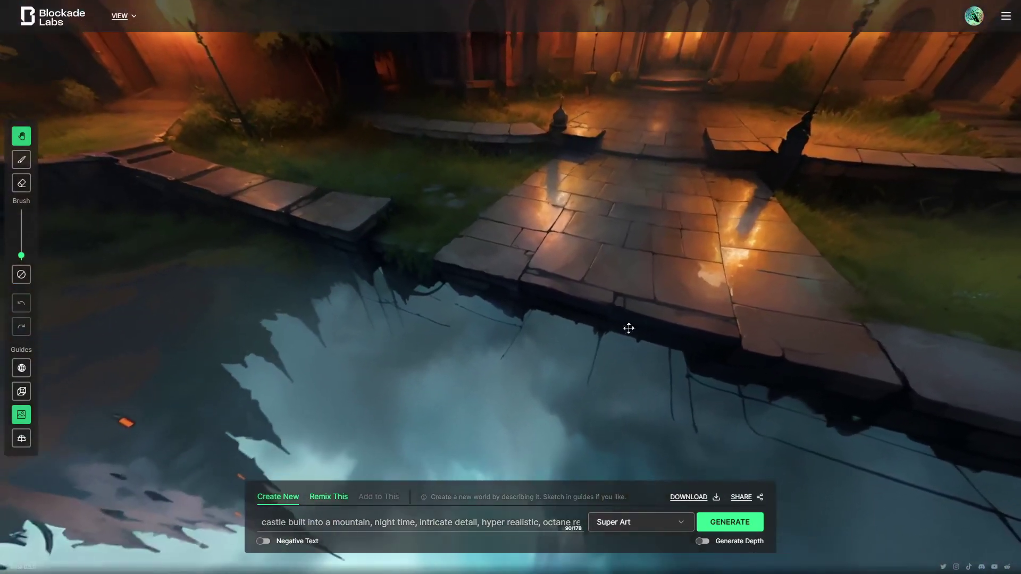
pyautogui.moveTo(627, 328)
pyautogui.mouseDown()
pyautogui.moveTo(590, 212)
pyautogui.moveTo(429, 188)
pyautogui.moveTo(482, 260)
pyautogui.moveTo(426, 173)
pyautogui.moveTo(797, 264)
pyautogui.moveTo(634, 282)
pyautogui.moveTo(561, 223)
pyautogui.moveTo(569, 294)
pyautogui.moveTo(540, 399)
pyautogui.moveTo(481, 346)
pyautogui.moveTo(478, 369)
pyautogui.moveTo(496, 161)
pyautogui.moveTo(490, 397)
pyautogui.mouseUp()
pyautogui.moveTo(474, 196)
pyautogui.mouseDown()
pyautogui.moveTo(414, 230)
pyautogui.moveTo(424, 240)
pyautogui.moveTo(422, 319)
pyautogui.mouseUp()
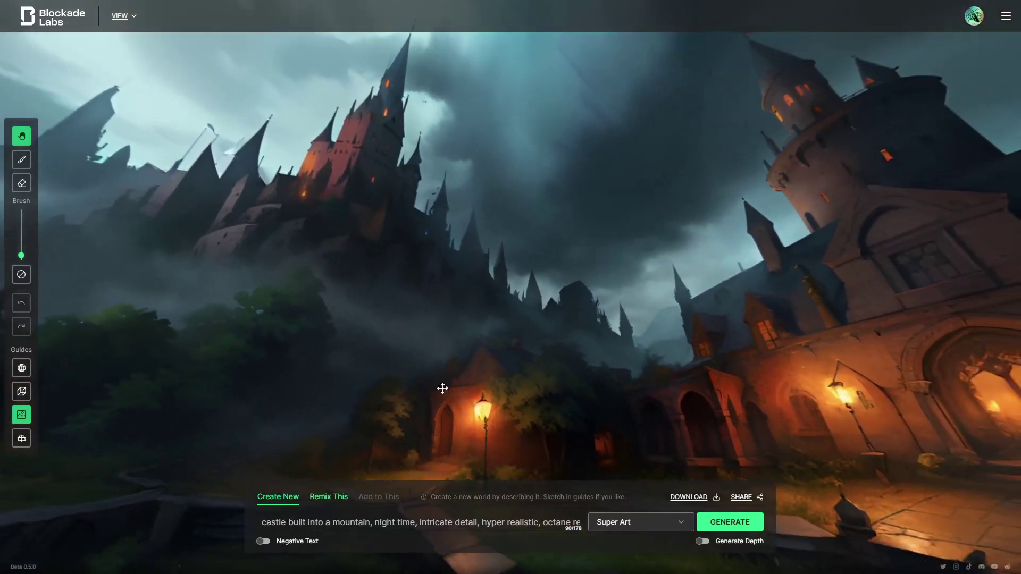
pyautogui.moveTo(443, 388)
pyautogui.mouseDown()
pyautogui.moveTo(421, 335)
pyautogui.moveTo(645, 238)
pyautogui.moveTo(504, 349)
pyautogui.moveTo(610, 264)
pyautogui.moveTo(529, 292)
pyautogui.moveTo(534, 226)
pyautogui.mouseUp()
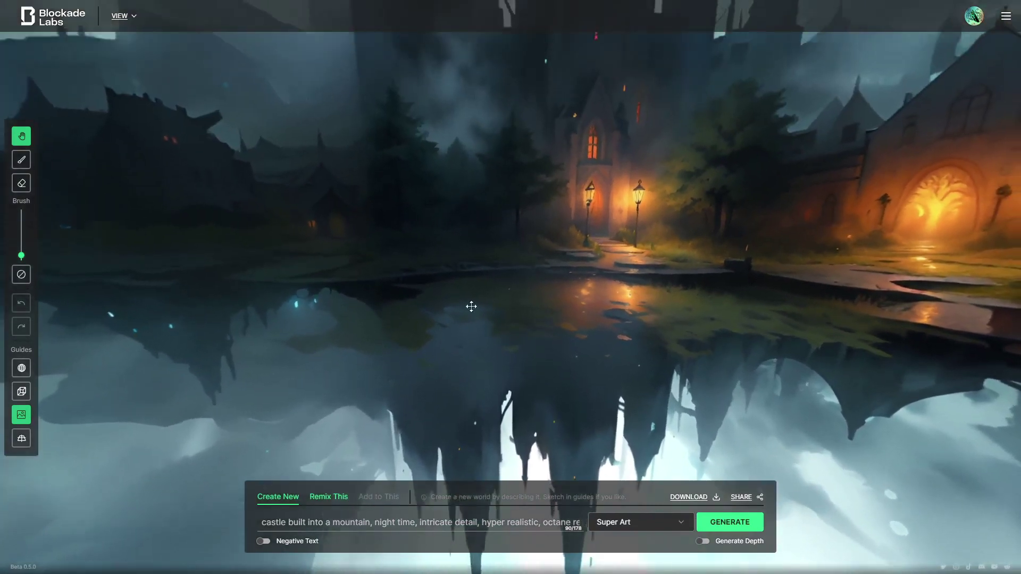
pyautogui.moveTo(471, 307); pyautogui.dragTo(468, 385)
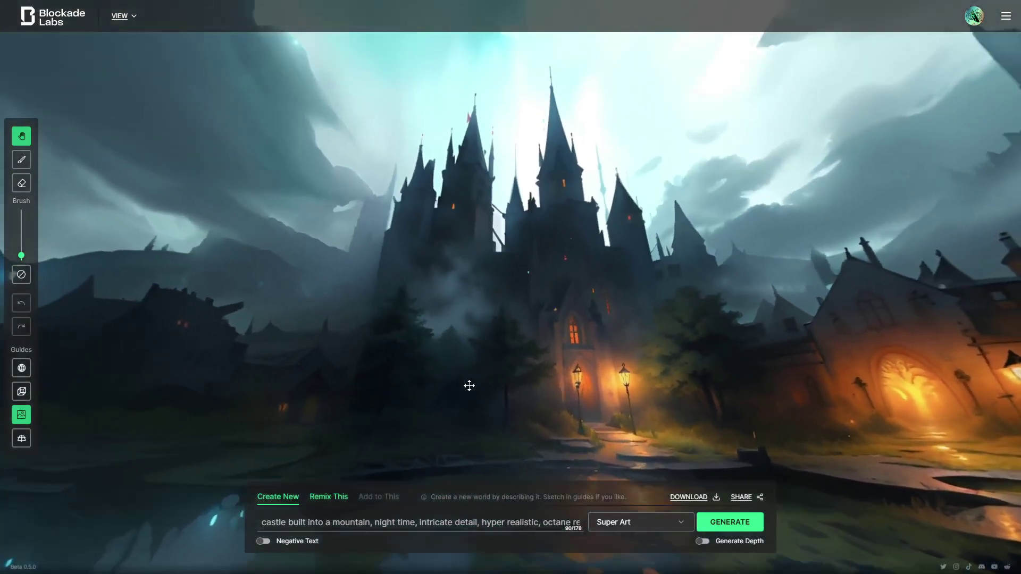
pyautogui.moveTo(481, 304)
pyautogui.mouseDown()
pyautogui.moveTo(481, 287)
pyautogui.moveTo(609, 275)
pyautogui.mouseUp()
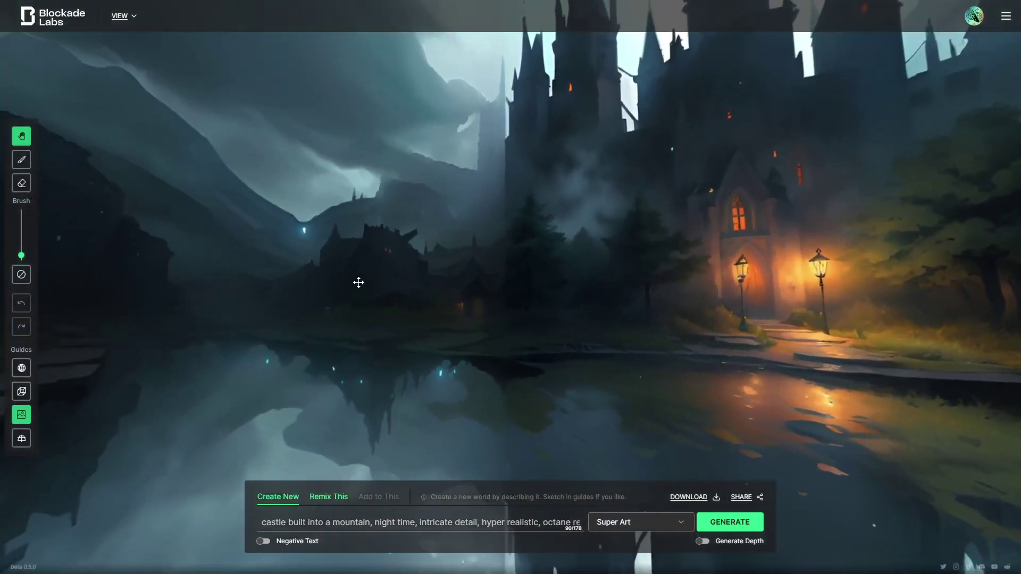
pyautogui.moveTo(358, 282)
pyautogui.mouseDown()
pyautogui.moveTo(432, 283)
pyautogui.moveTo(324, 301)
pyautogui.mouseUp()
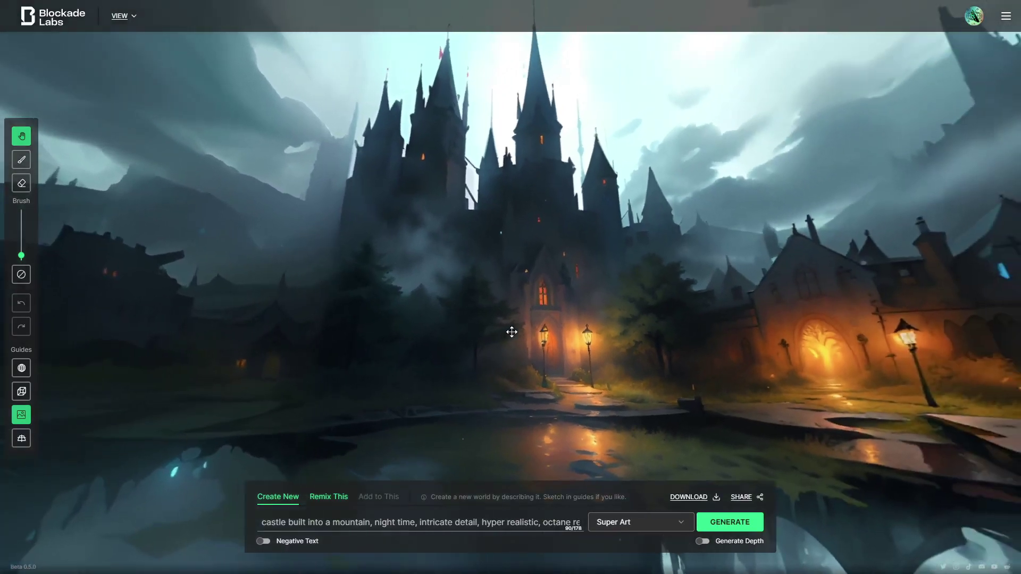
pyautogui.moveTo(652, 214); pyautogui.dragTo(486, 279)
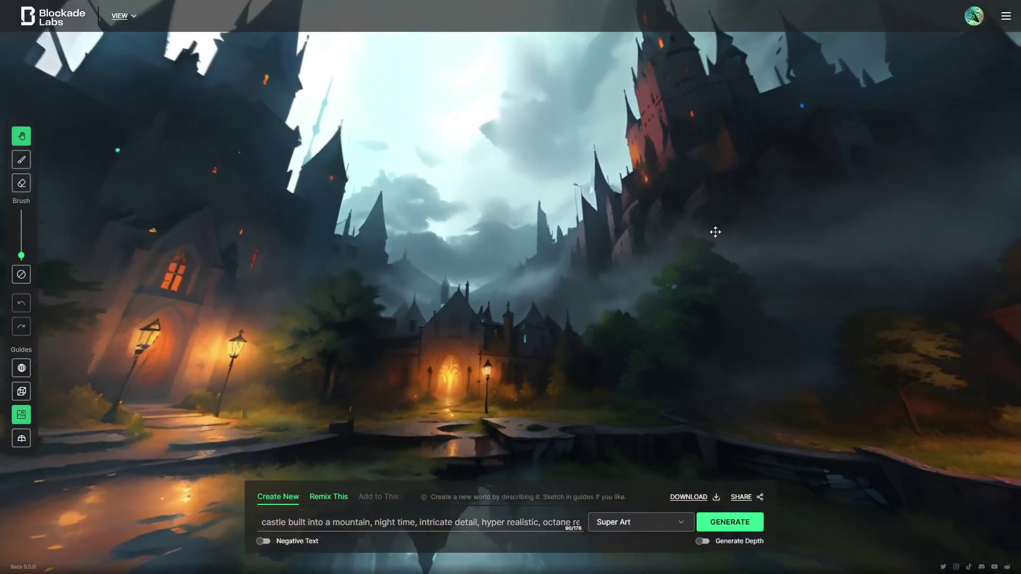
pyautogui.moveTo(656, 267)
pyautogui.mouseDown()
pyautogui.moveTo(602, 229)
pyautogui.moveTo(529, 231)
pyautogui.mouseUp()
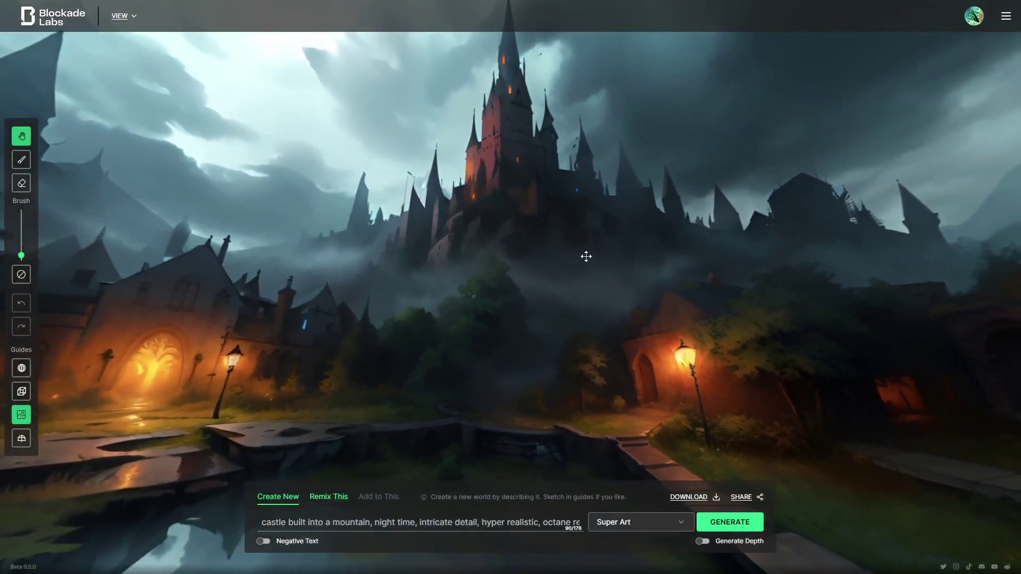
pyautogui.moveTo(585, 257)
pyautogui.mouseDown()
pyautogui.moveTo(530, 251)
pyautogui.moveTo(479, 221)
pyautogui.mouseUp()
pyautogui.moveTo(468, 267)
pyautogui.mouseDown()
pyautogui.moveTo(631, 168)
pyautogui.moveTo(529, 250)
pyautogui.moveTo(505, 237)
pyautogui.moveTo(645, 222)
pyautogui.moveTo(480, 257)
pyautogui.mouseUp()
pyautogui.moveTo(661, 349)
pyautogui.mouseDown()
pyautogui.moveTo(528, 254)
pyautogui.moveTo(549, 276)
pyautogui.moveTo(707, 285)
pyautogui.moveTo(576, 293)
pyautogui.mouseUp()
pyautogui.moveTo(782, 288)
pyautogui.mouseDown()
pyautogui.moveTo(572, 285)
pyautogui.moveTo(814, 278)
pyautogui.moveTo(583, 266)
pyautogui.moveTo(719, 258)
pyautogui.mouseUp()
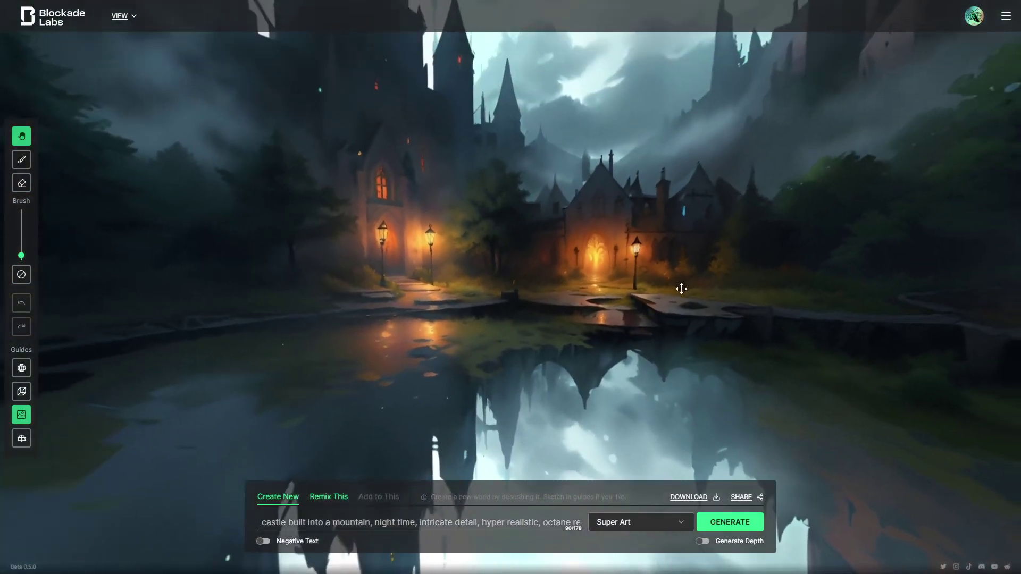
pyautogui.moveTo(679, 289); pyautogui.dragTo(436, 249)
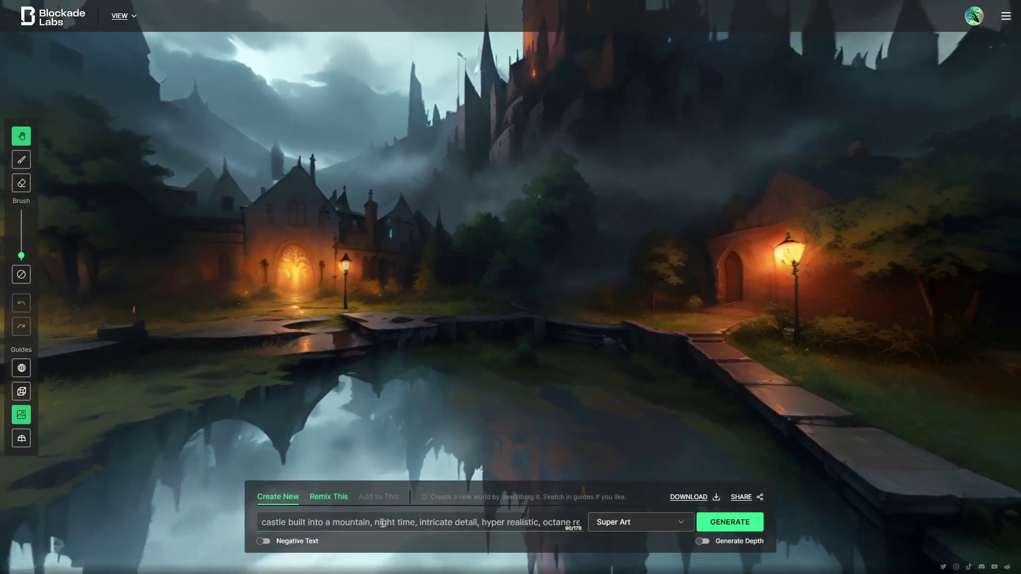
# Replace 'built into a mountain, night time,' with 'interior' in the prompt
pyautogui.click(364, 522)
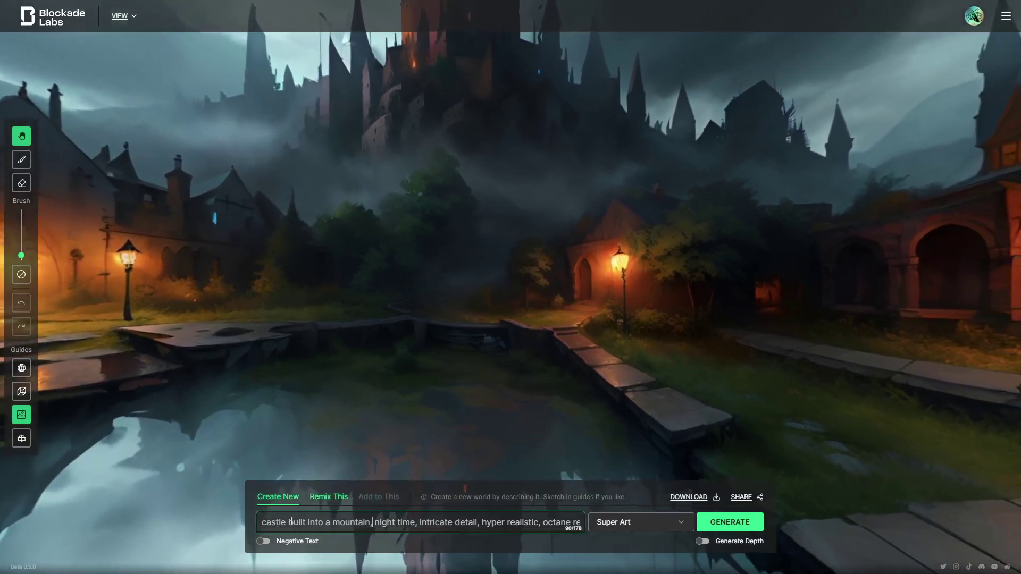
pyautogui.moveTo(288, 522); pyautogui.dragTo(417, 522)
pyautogui.write('interior')
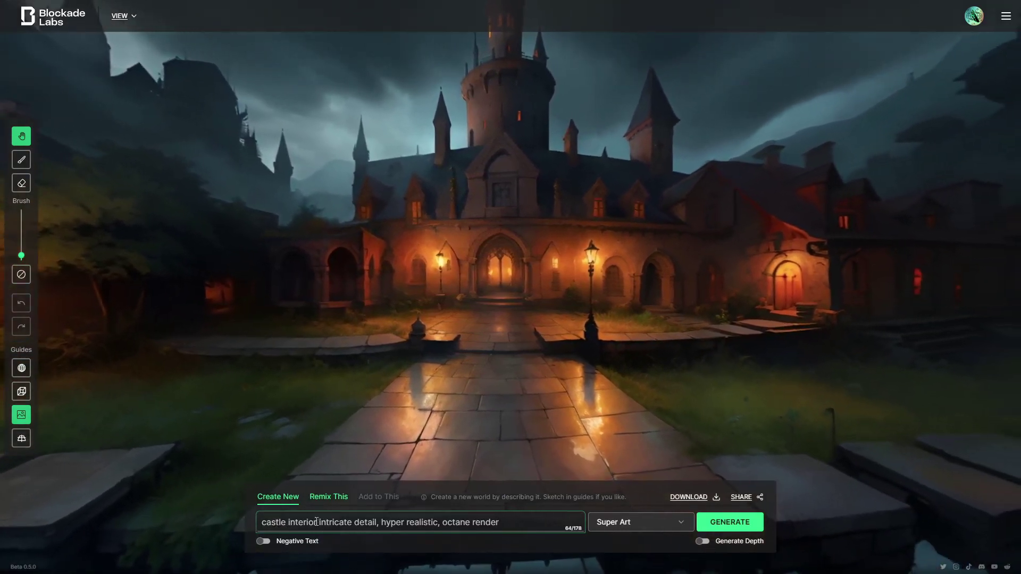
# Choose the Interior Archviz style and generate the skybox
pyautogui.click(658, 523)
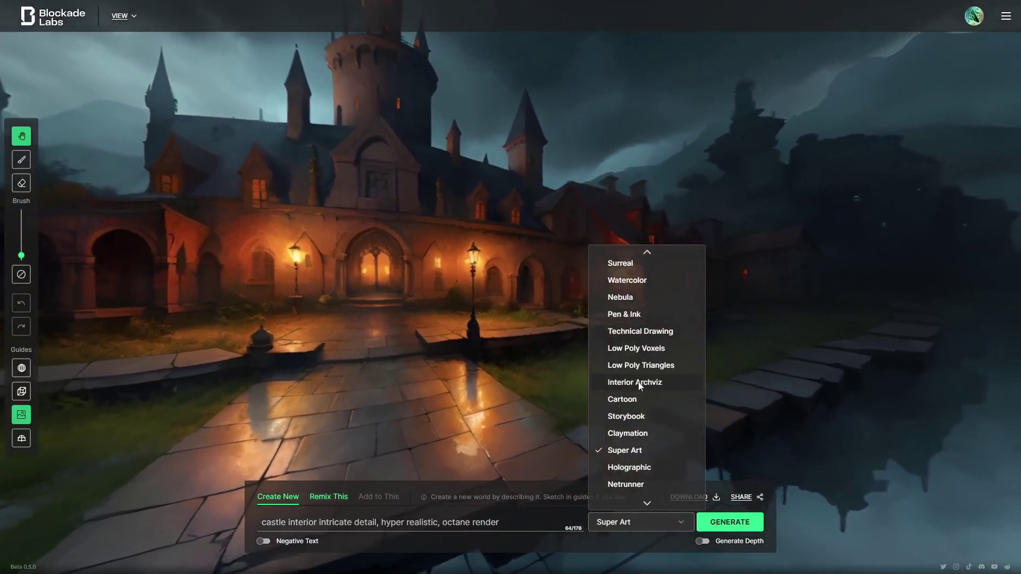
pyautogui.scroll(-1, 640, 384)
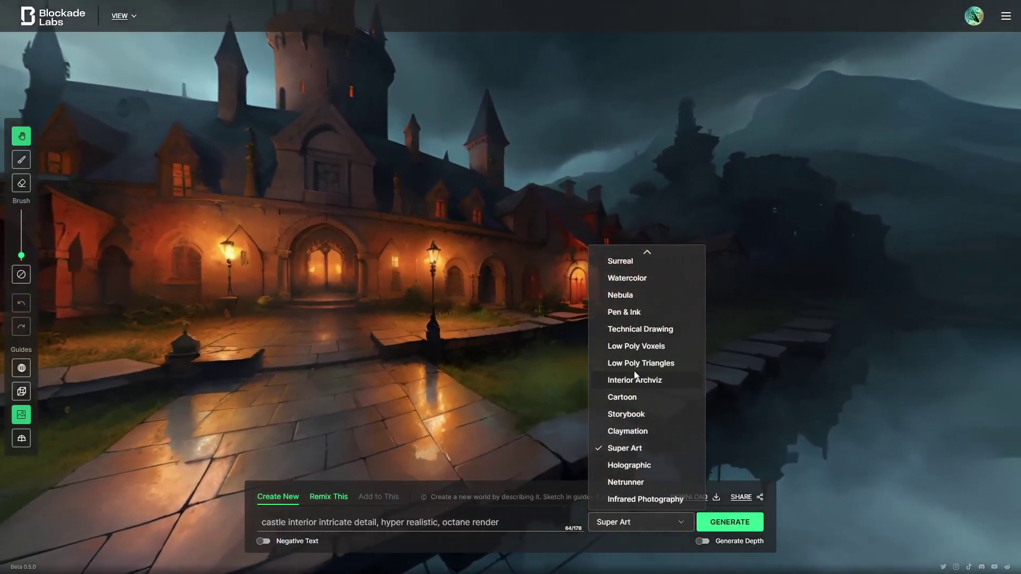
pyautogui.click(630, 379)
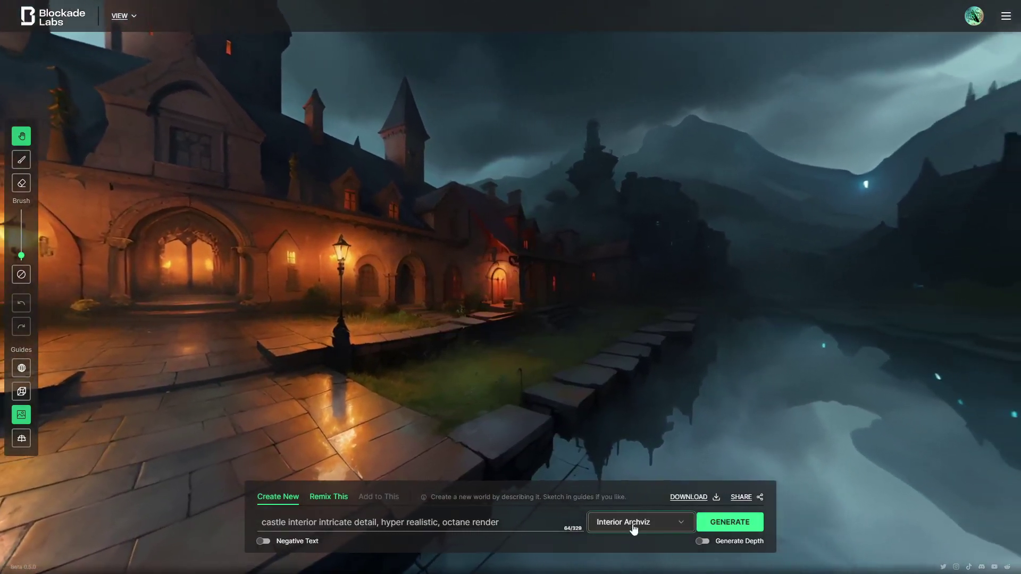
pyautogui.click(737, 520)
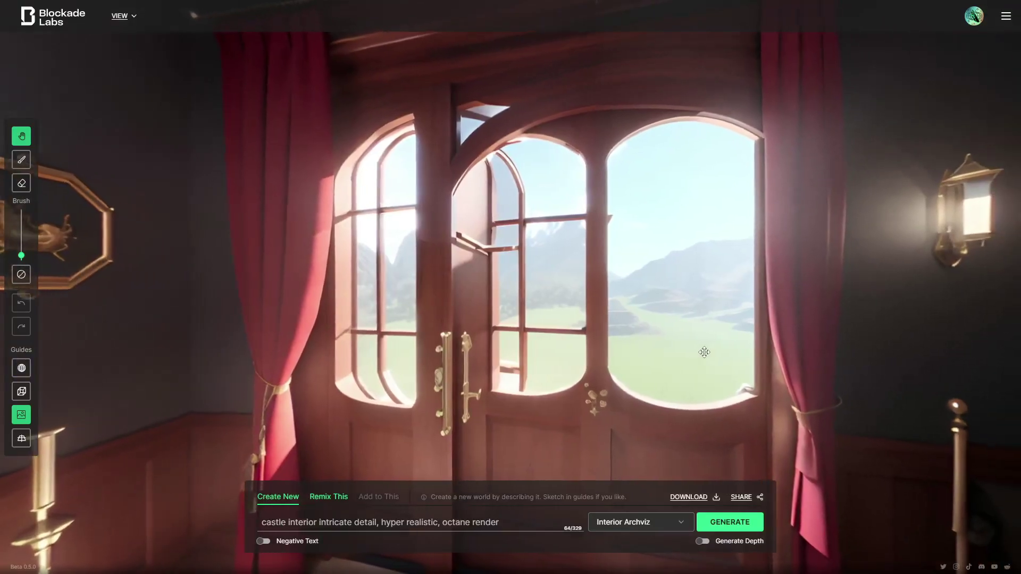
pyautogui.moveTo(704, 352)
pyautogui.mouseDown()
pyautogui.moveTo(643, 185)
pyautogui.moveTo(530, 248)
pyautogui.mouseUp()
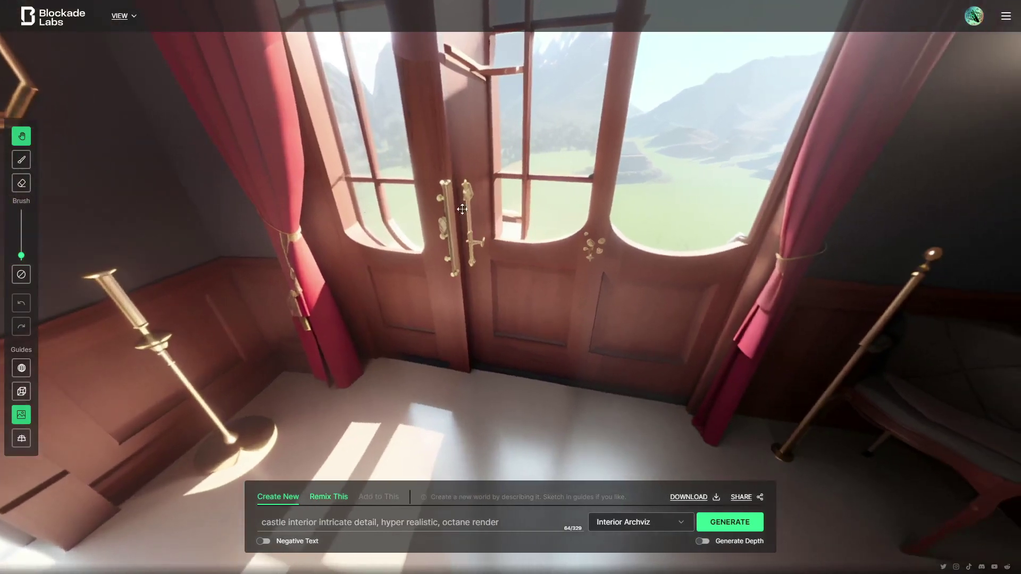
pyautogui.moveTo(462, 209)
pyautogui.mouseDown()
pyautogui.moveTo(470, 254)
pyautogui.moveTo(651, 293)
pyautogui.moveTo(346, 365)
pyautogui.mouseUp()
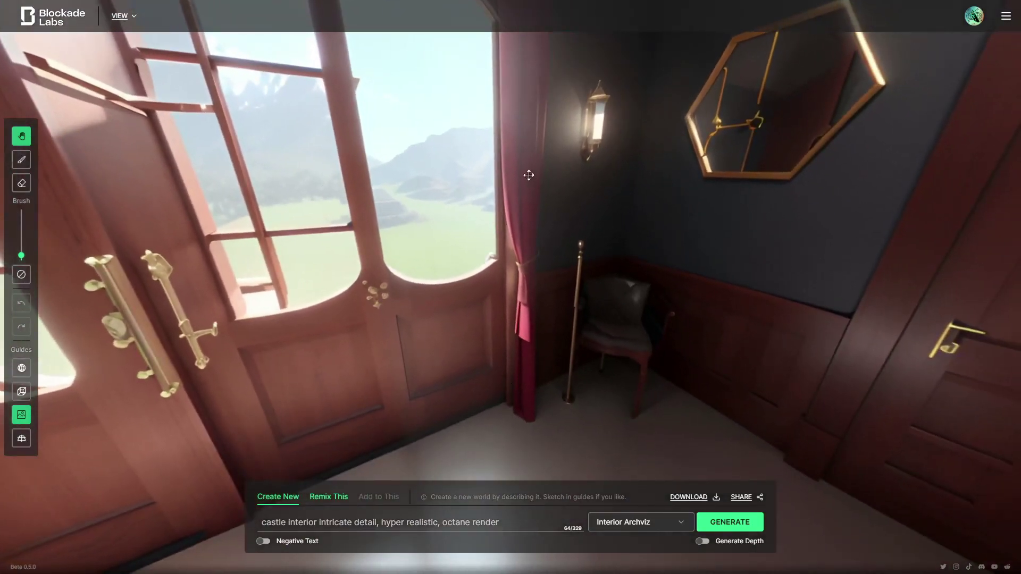
pyautogui.moveTo(529, 175); pyautogui.dragTo(360, 201)
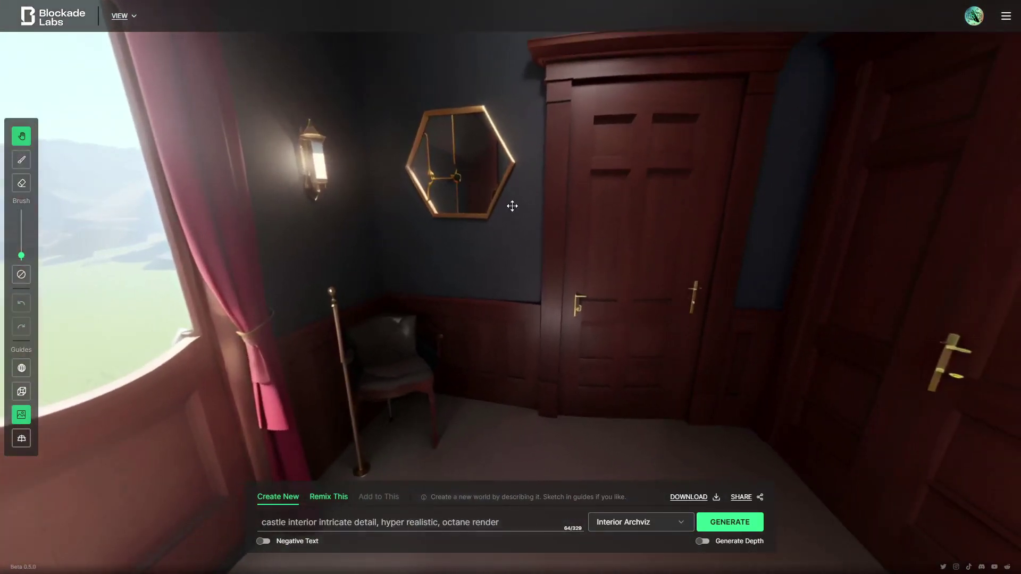
pyautogui.moveTo(512, 206)
pyautogui.mouseDown()
pyautogui.moveTo(431, 159)
pyautogui.moveTo(474, 182)
pyautogui.moveTo(435, 305)
pyautogui.moveTo(273, 277)
pyautogui.moveTo(435, 310)
pyautogui.moveTo(401, 228)
pyautogui.moveTo(437, 285)
pyautogui.moveTo(308, 238)
pyautogui.moveTo(307, 216)
pyautogui.moveTo(448, 205)
pyautogui.moveTo(374, 297)
pyautogui.moveTo(340, 314)
pyautogui.moveTo(503, 369)
pyautogui.mouseUp()
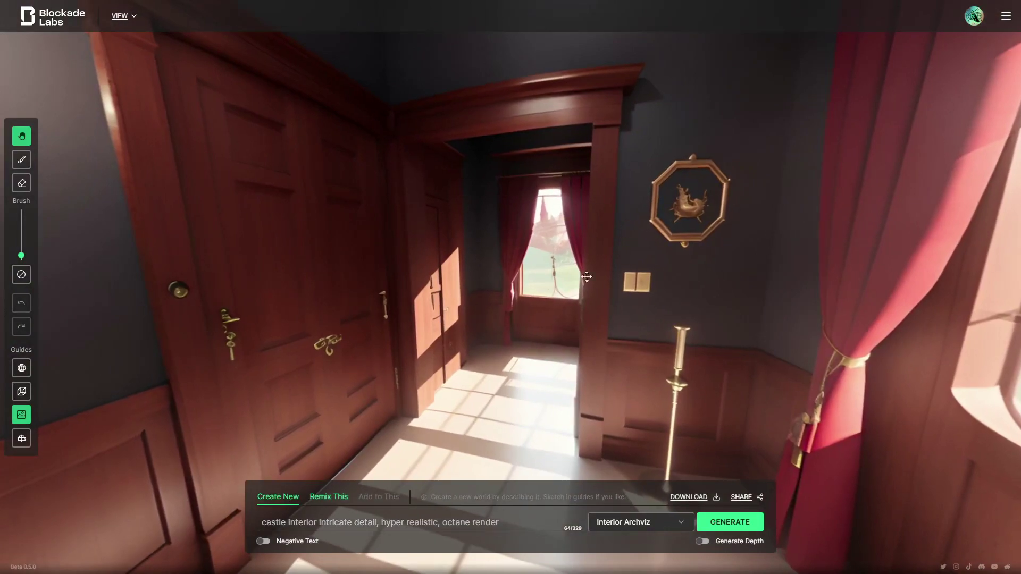
pyautogui.moveTo(561, 308)
pyautogui.mouseDown()
pyautogui.moveTo(344, 296)
pyautogui.moveTo(640, 266)
pyautogui.moveTo(484, 250)
pyautogui.mouseUp()
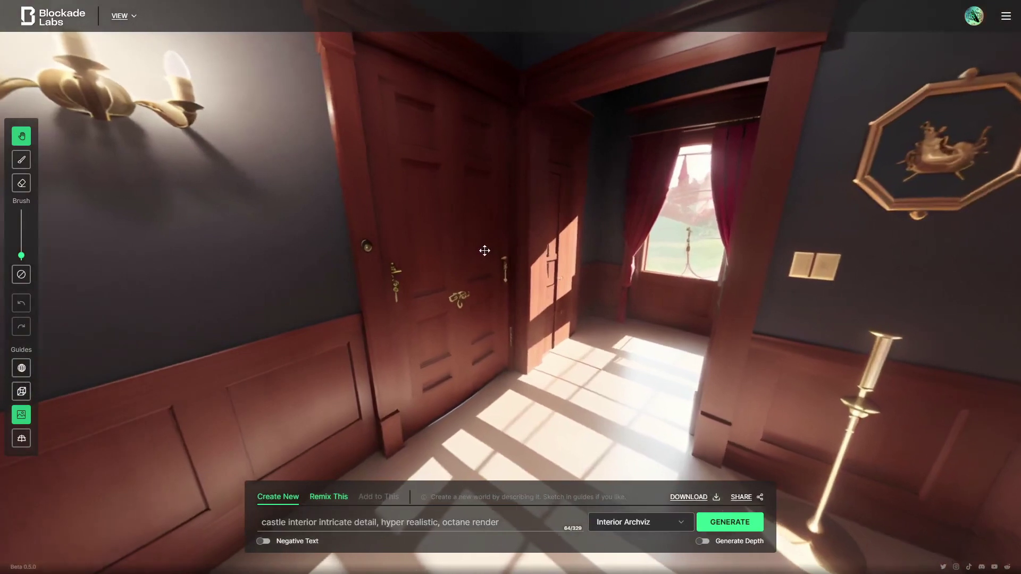
# Edit the prompt so 'castle interior' becomes 'castle bedroom'
pyautogui.click(319, 522)
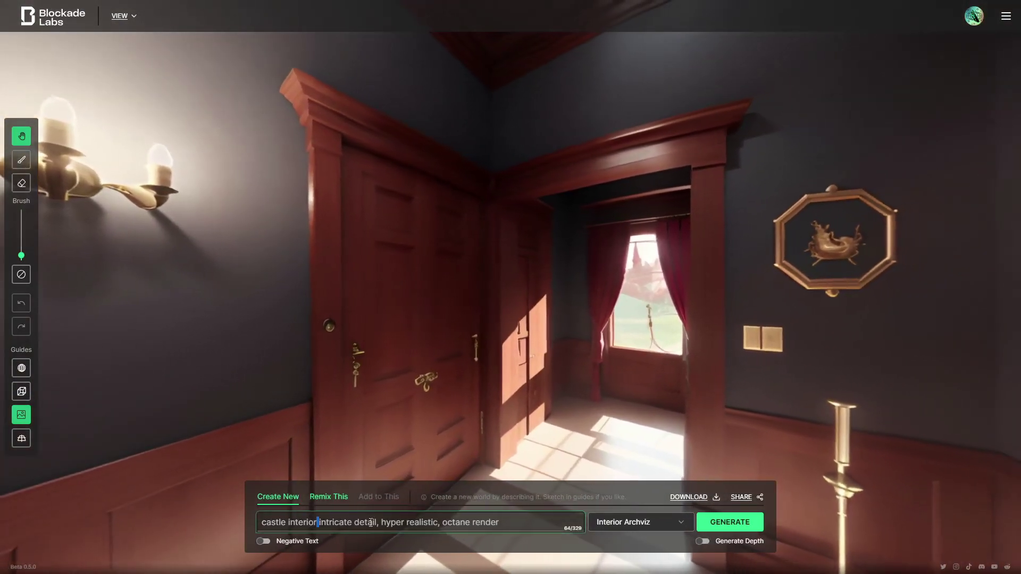
pyautogui.moveTo(290, 522); pyautogui.dragTo(299, 522)
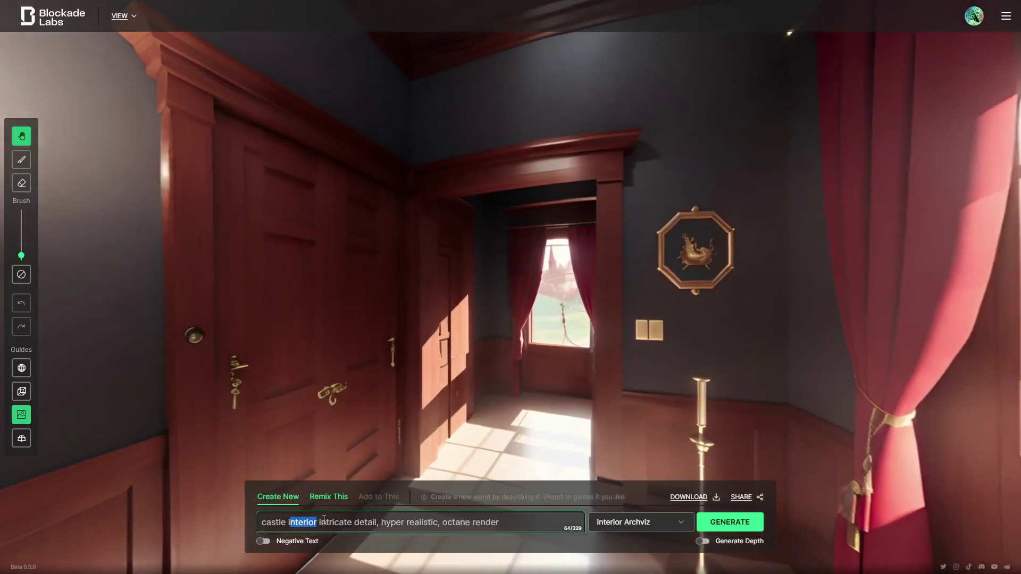
pyautogui.press('BackSpace')
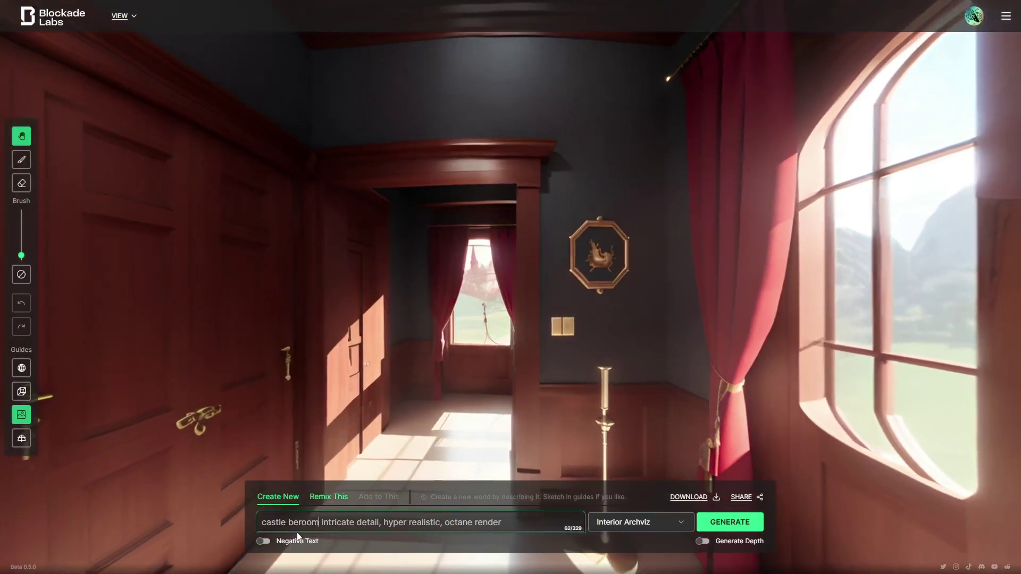
pyautogui.write('d')
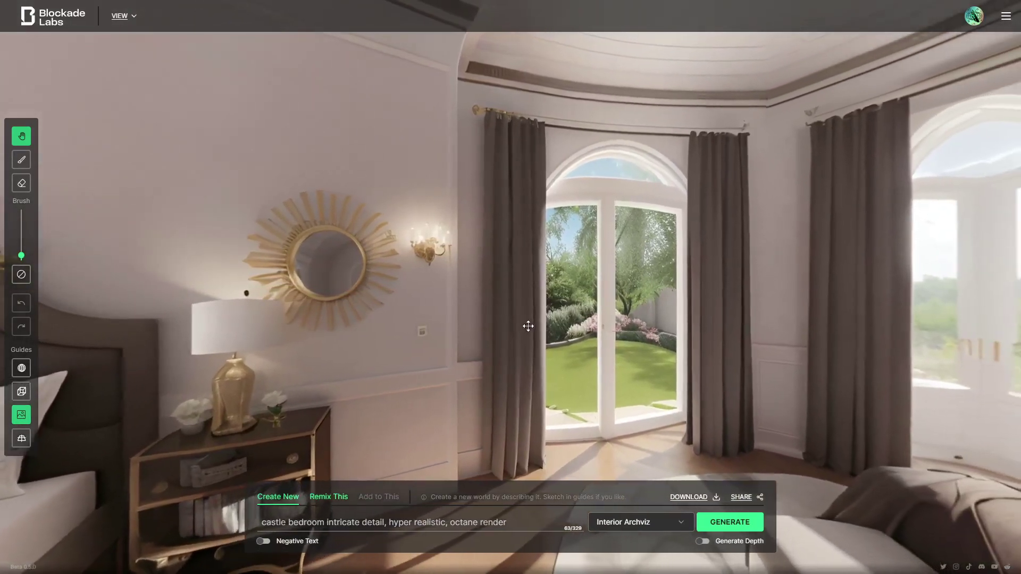
pyautogui.moveTo(528, 326); pyautogui.dragTo(552, 280)
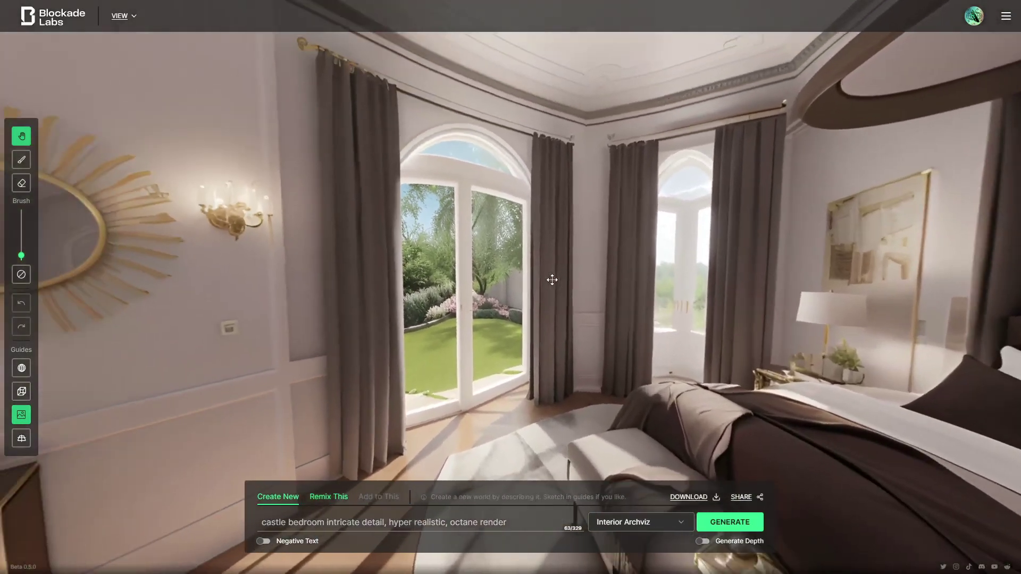
pyautogui.moveTo(386, 311)
pyautogui.mouseDown()
pyautogui.moveTo(730, 228)
pyautogui.moveTo(538, 277)
pyautogui.moveTo(682, 281)
pyautogui.mouseUp()
pyautogui.moveTo(473, 281); pyautogui.dragTo(586, 282)
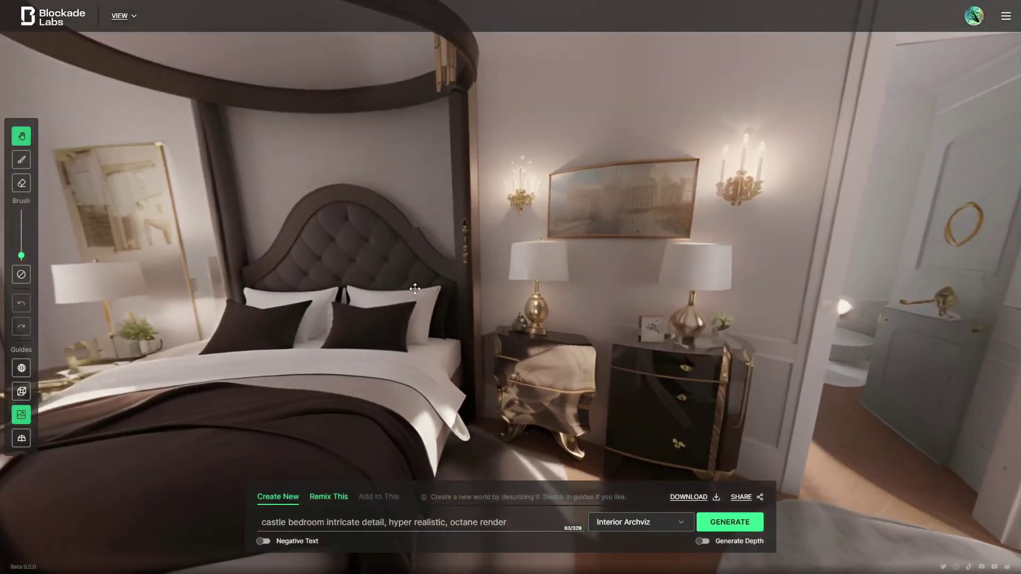
pyautogui.moveTo(415, 289); pyautogui.dragTo(577, 266)
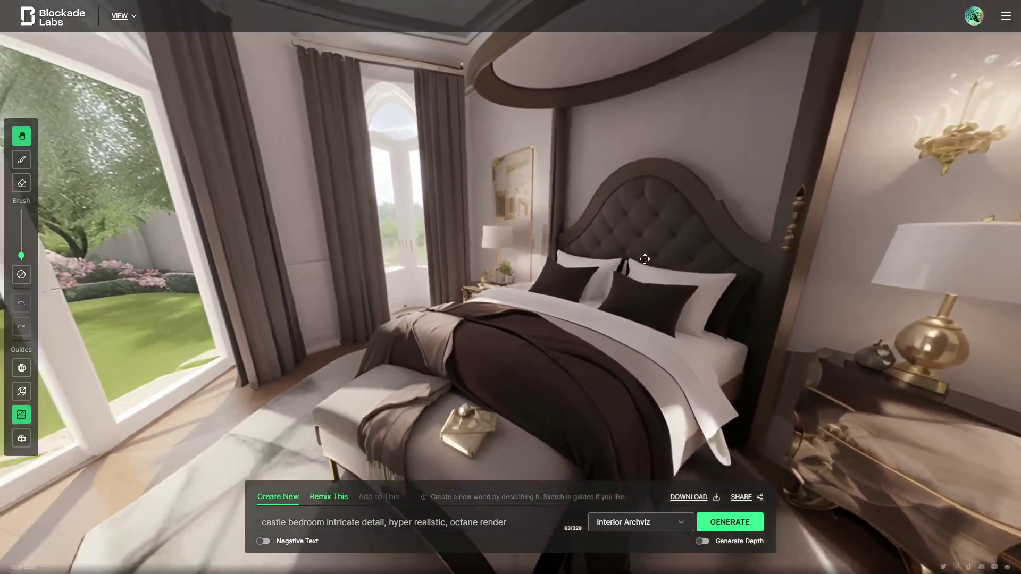
pyautogui.moveTo(413, 261)
pyautogui.mouseDown()
pyautogui.moveTo(611, 266)
pyautogui.moveTo(212, 200)
pyautogui.mouseUp()
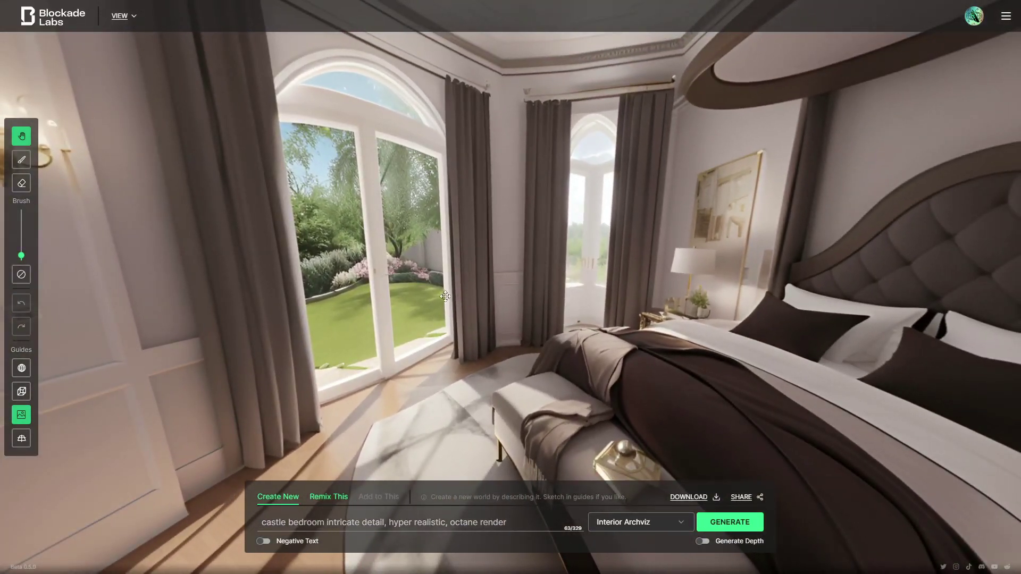
pyautogui.moveTo(445, 297); pyautogui.dragTo(594, 273)
pyautogui.moveTo(479, 314)
pyautogui.mouseDown()
pyautogui.moveTo(588, 245)
pyautogui.moveTo(530, 327)
pyautogui.mouseUp()
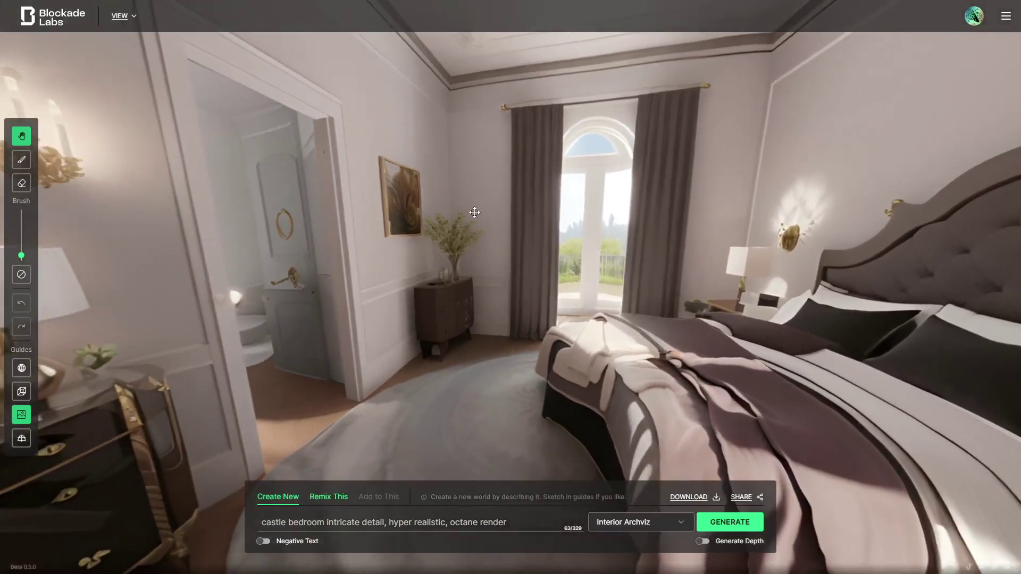
pyautogui.moveTo(529, 328); pyautogui.dragTo(587, 237)
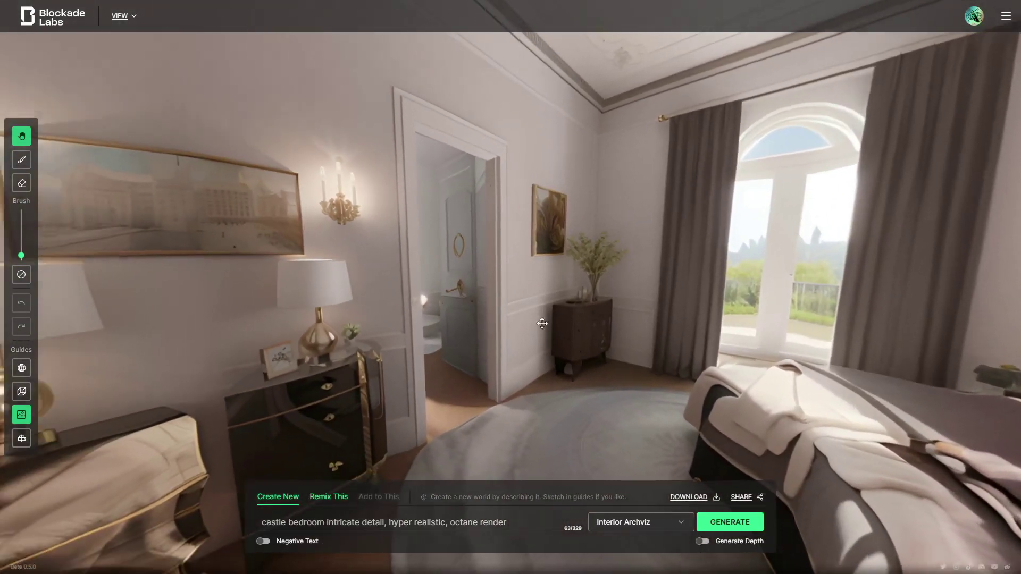
pyautogui.moveTo(488, 326); pyautogui.dragTo(600, 322)
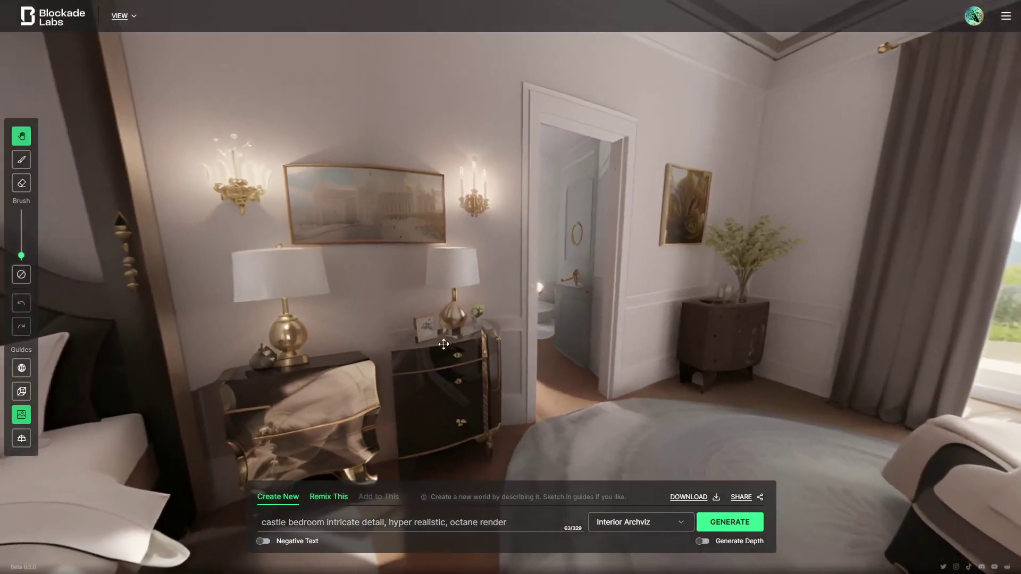
pyautogui.moveTo(443, 335); pyautogui.dragTo(378, 319)
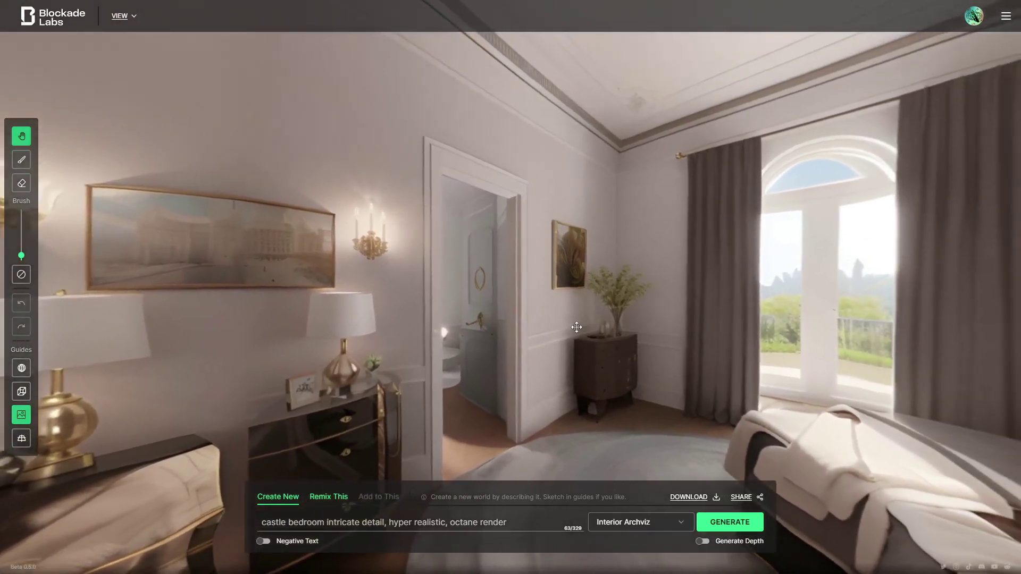
pyautogui.moveTo(307, 369)
pyautogui.mouseDown()
pyautogui.moveTo(529, 247)
pyautogui.moveTo(475, 334)
pyautogui.mouseUp()
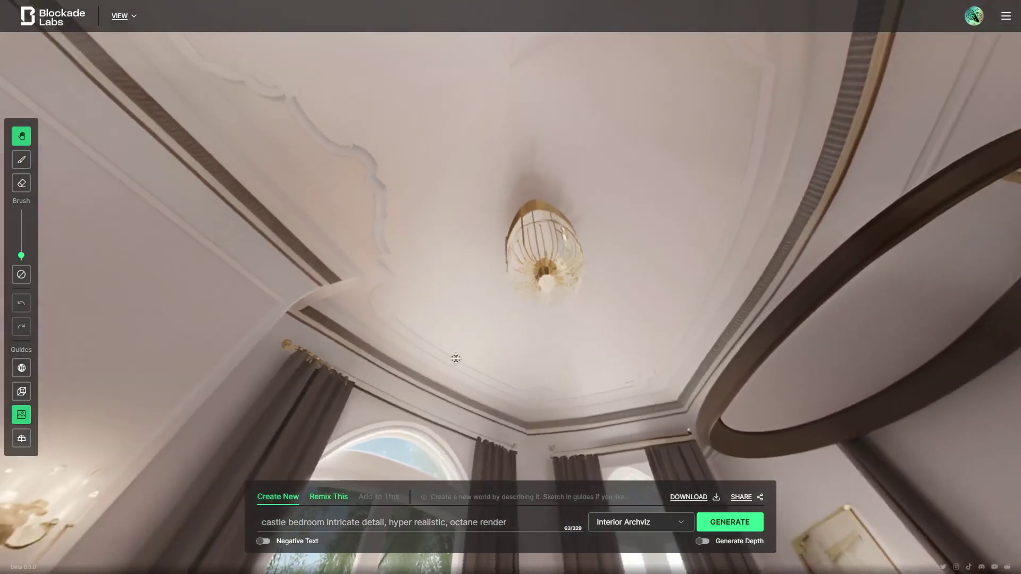
pyautogui.moveTo(455, 358)
pyautogui.mouseDown()
pyautogui.moveTo(468, 252)
pyautogui.moveTo(494, 211)
pyautogui.mouseUp()
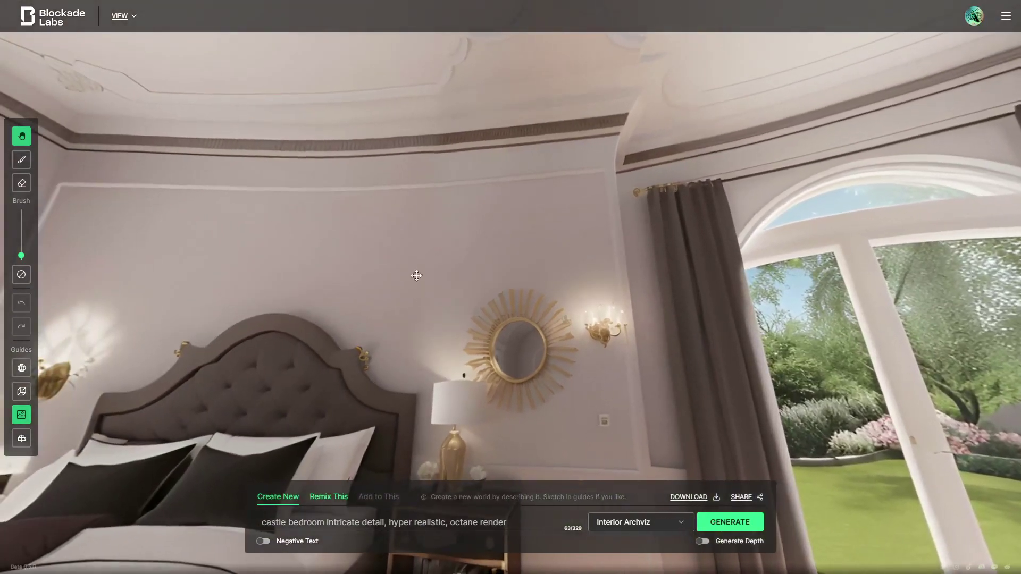
pyautogui.moveTo(417, 275); pyautogui.dragTo(519, 326)
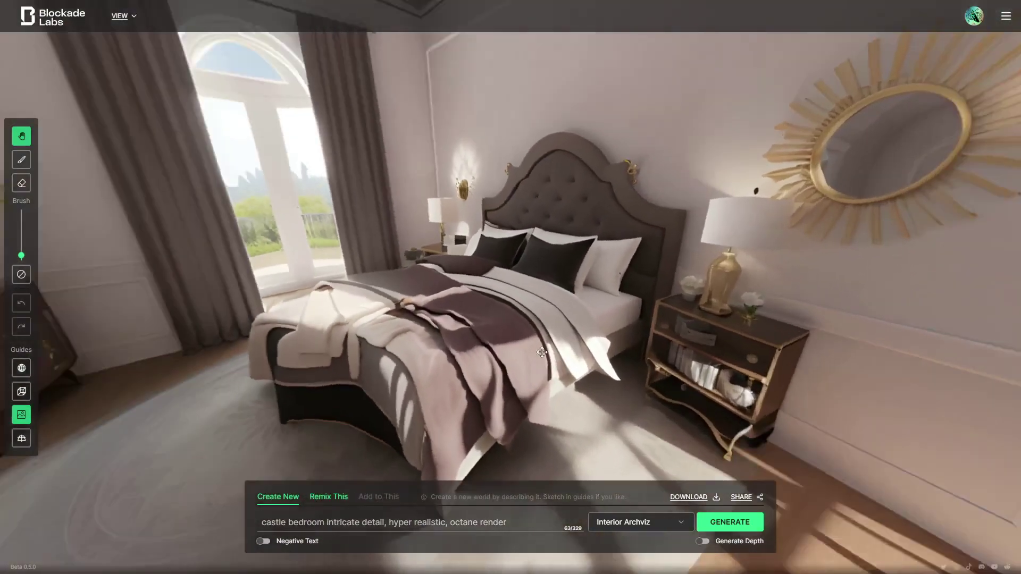
pyautogui.moveTo(457, 324)
pyautogui.mouseDown()
pyautogui.moveTo(383, 243)
pyautogui.moveTo(513, 333)
pyautogui.moveTo(577, 328)
pyautogui.moveTo(501, 303)
pyautogui.moveTo(260, 302)
pyautogui.mouseUp()
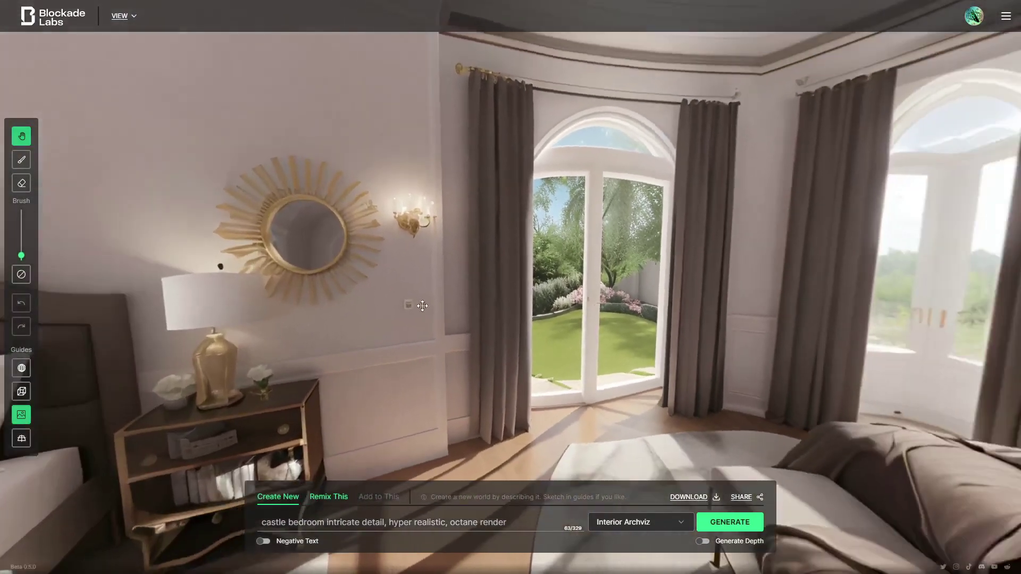
pyautogui.moveTo(567, 317)
pyautogui.mouseDown()
pyautogui.moveTo(472, 296)
pyautogui.moveTo(279, 299)
pyautogui.moveTo(467, 301)
pyautogui.moveTo(403, 296)
pyautogui.mouseUp()
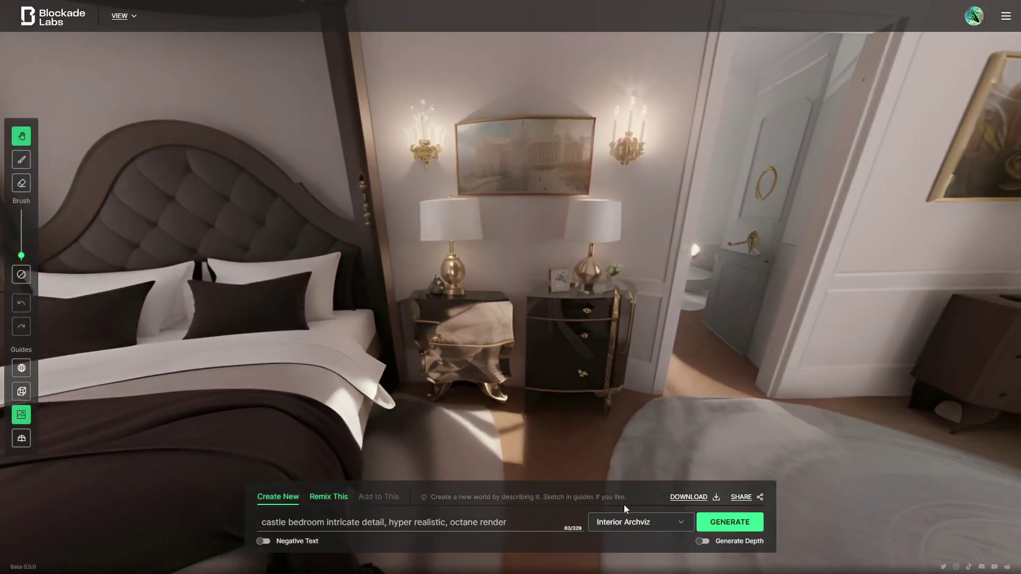
pyautogui.click(624, 522)
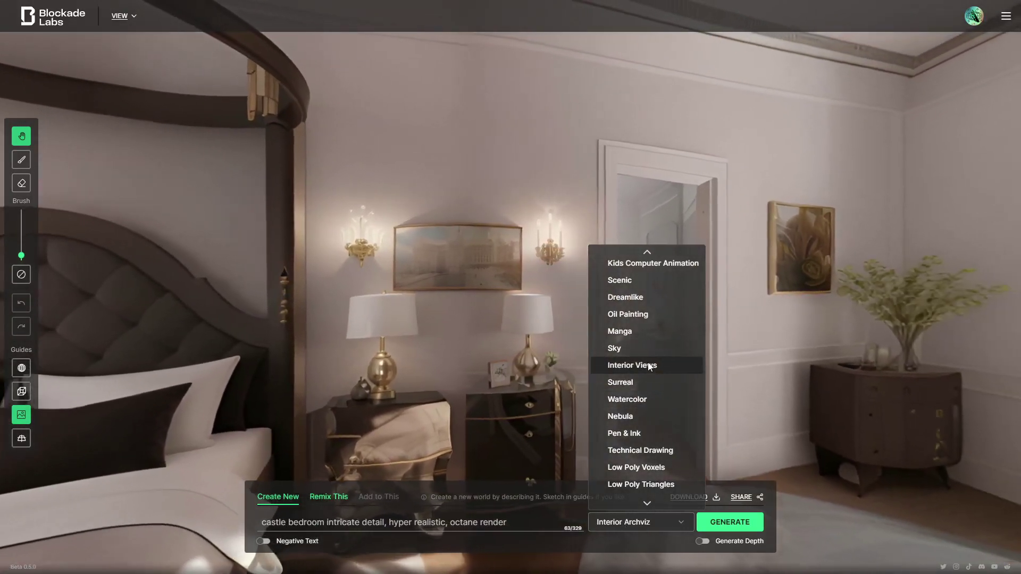
# Select the Interior Views style and generate a new bedroom skybox
pyautogui.scroll(1, 648, 362)
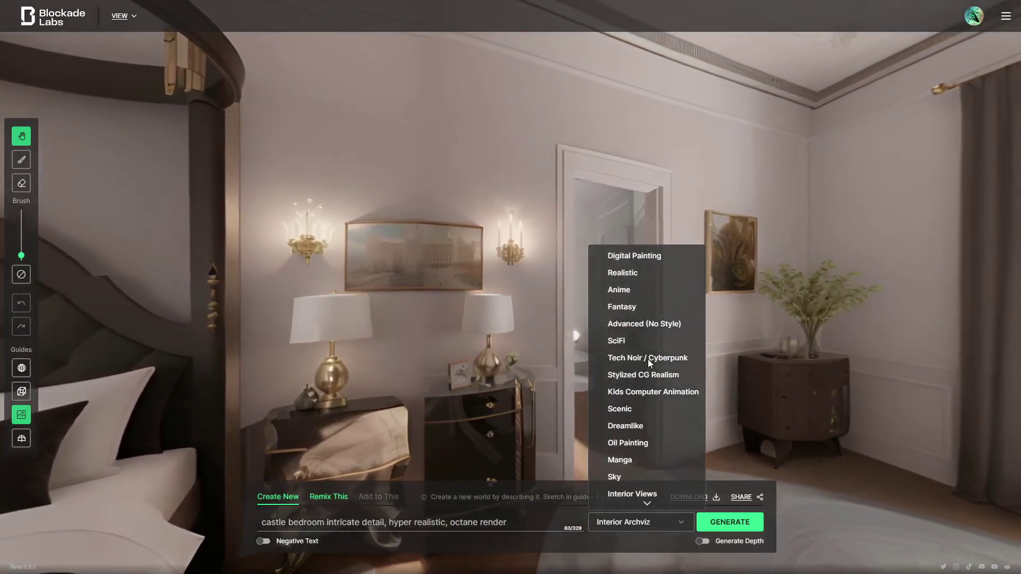
pyautogui.scroll(-2, 648, 361)
pyautogui.scroll(-1, 646, 353)
pyautogui.click(644, 350)
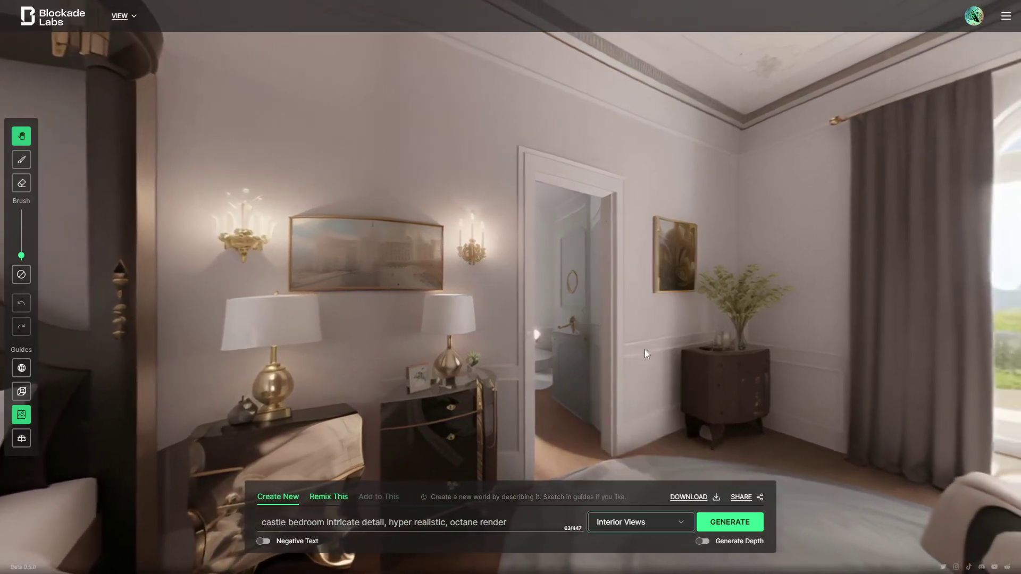
pyautogui.click(703, 523)
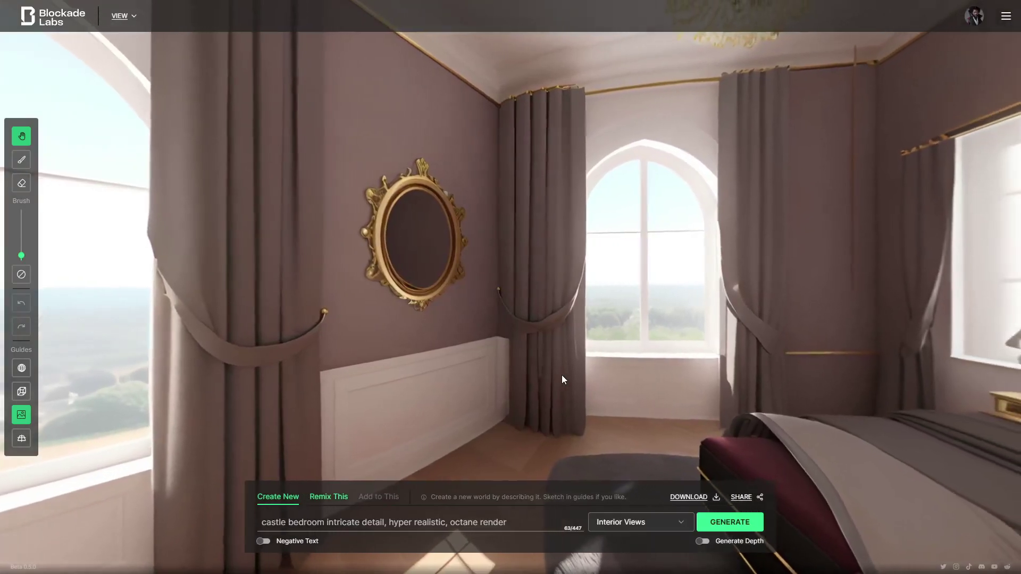
# Pan around the new bedroom between the bed, windows and mirror desk
pyautogui.moveTo(563, 376); pyautogui.dragTo(558, 277)
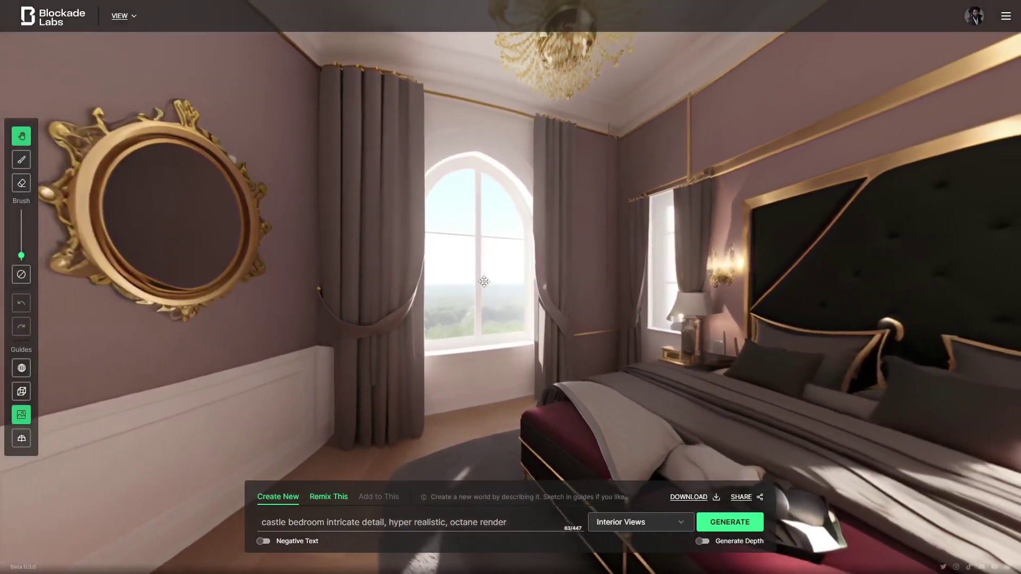
pyautogui.moveTo(484, 282)
pyautogui.mouseDown()
pyautogui.moveTo(542, 264)
pyautogui.moveTo(463, 202)
pyautogui.moveTo(463, 246)
pyautogui.moveTo(573, 273)
pyautogui.moveTo(496, 210)
pyautogui.moveTo(406, 196)
pyautogui.mouseUp()
pyautogui.moveTo(577, 236)
pyautogui.mouseDown()
pyautogui.moveTo(490, 246)
pyautogui.moveTo(395, 334)
pyautogui.moveTo(397, 239)
pyautogui.mouseUp()
pyautogui.moveTo(462, 280); pyautogui.dragTo(423, 274)
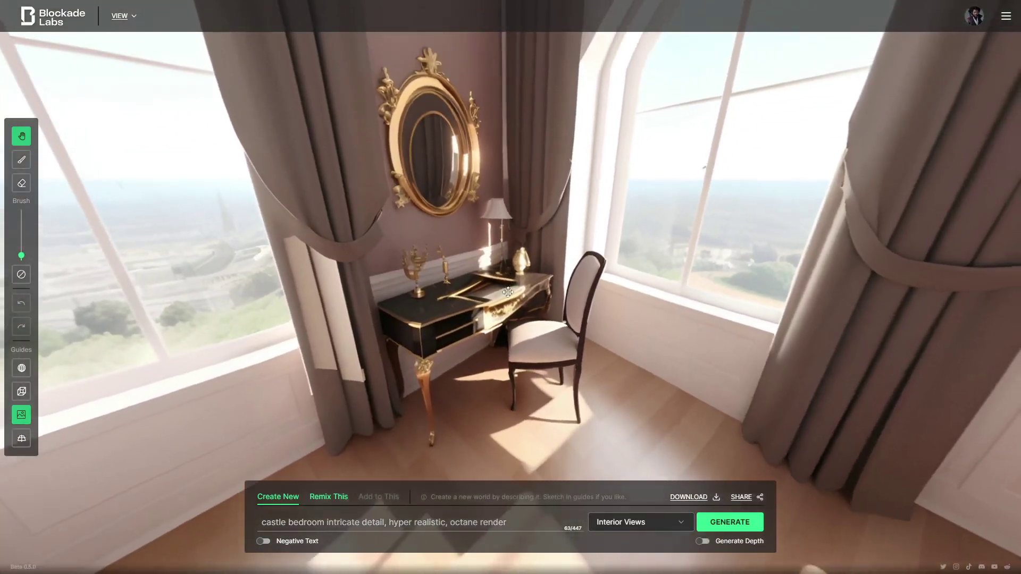
pyautogui.moveTo(517, 236); pyautogui.dragTo(446, 207)
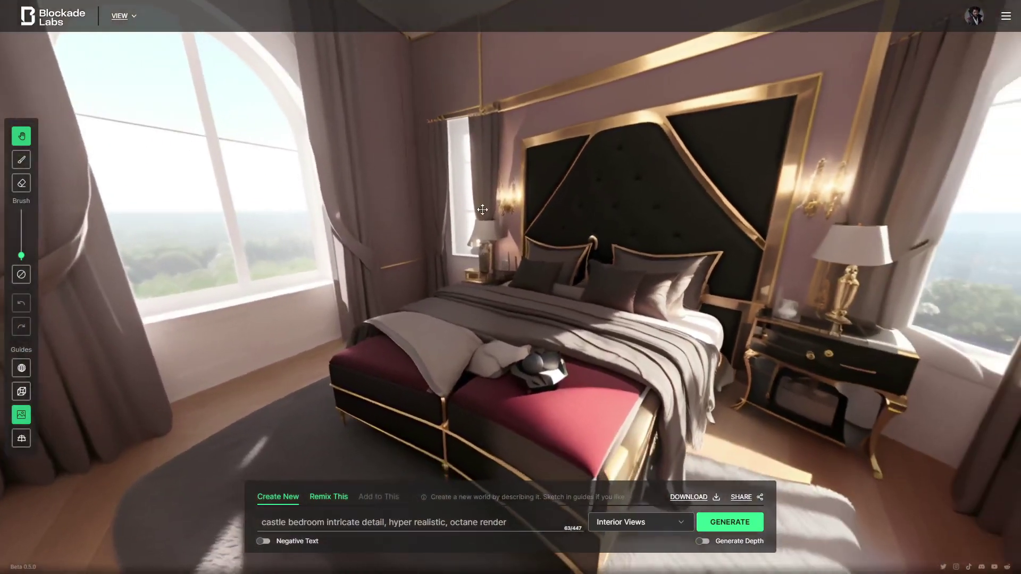
pyautogui.moveTo(457, 165); pyautogui.dragTo(825, 189)
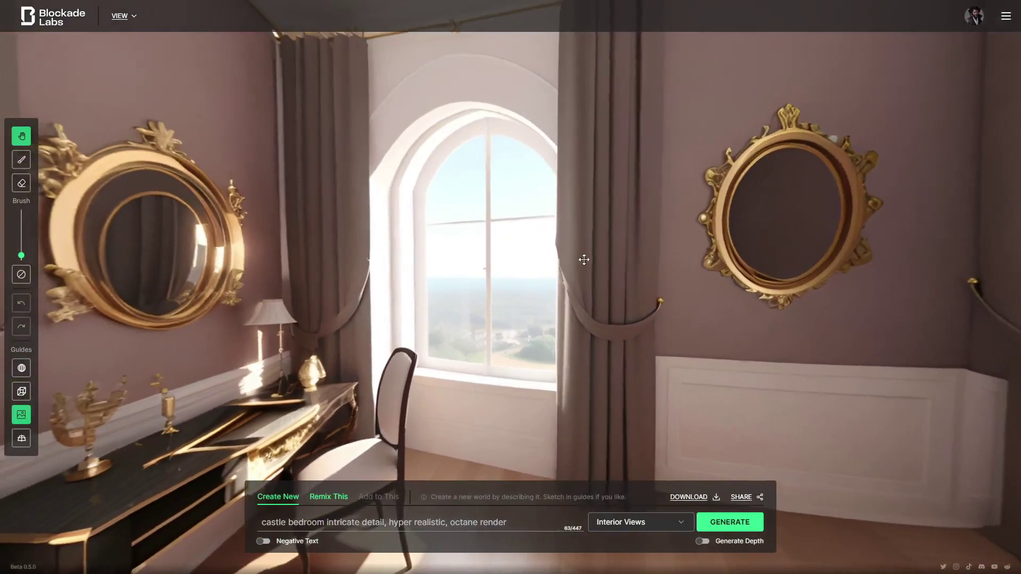
pyautogui.moveTo(584, 260); pyautogui.dragTo(791, 257)
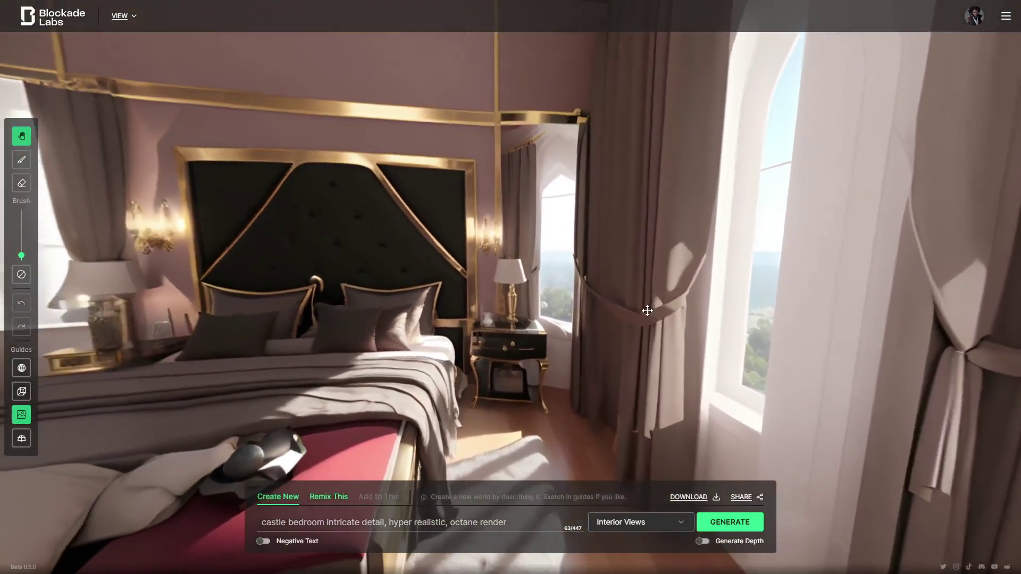
pyautogui.moveTo(647, 311); pyautogui.dragTo(667, 389)
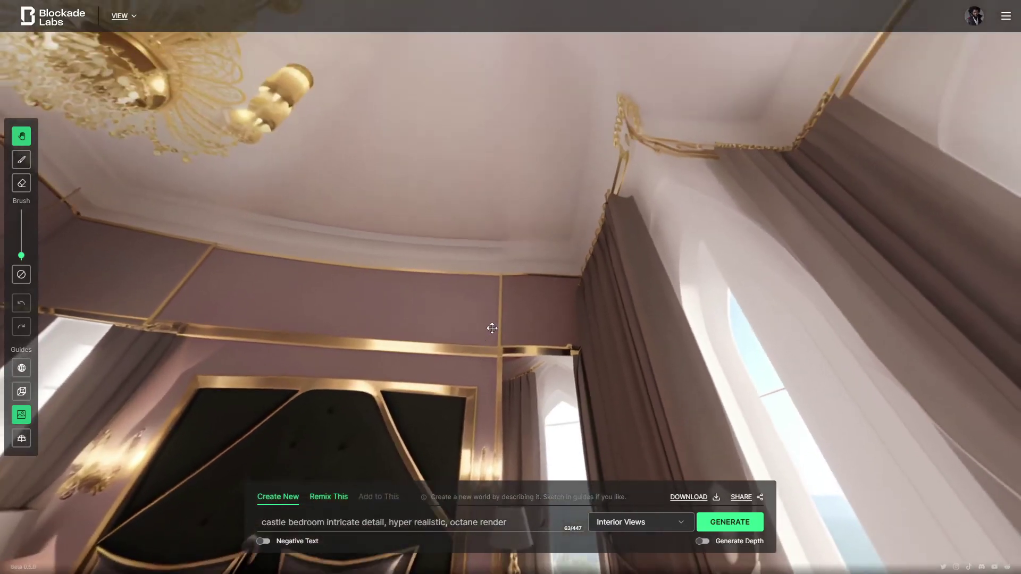
pyautogui.moveTo(492, 328)
pyautogui.mouseDown()
pyautogui.moveTo(372, 155)
pyautogui.moveTo(754, 297)
pyautogui.mouseUp()
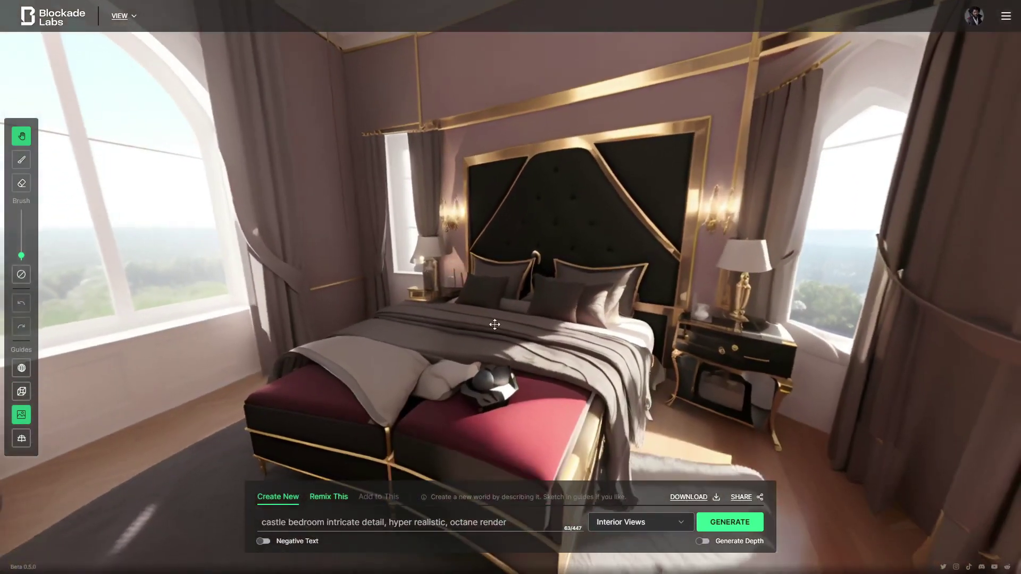
# Look up at the chandelier, then turn past the arched windows back to the bed
pyautogui.moveTo(389, 334); pyautogui.dragTo(389, 187)
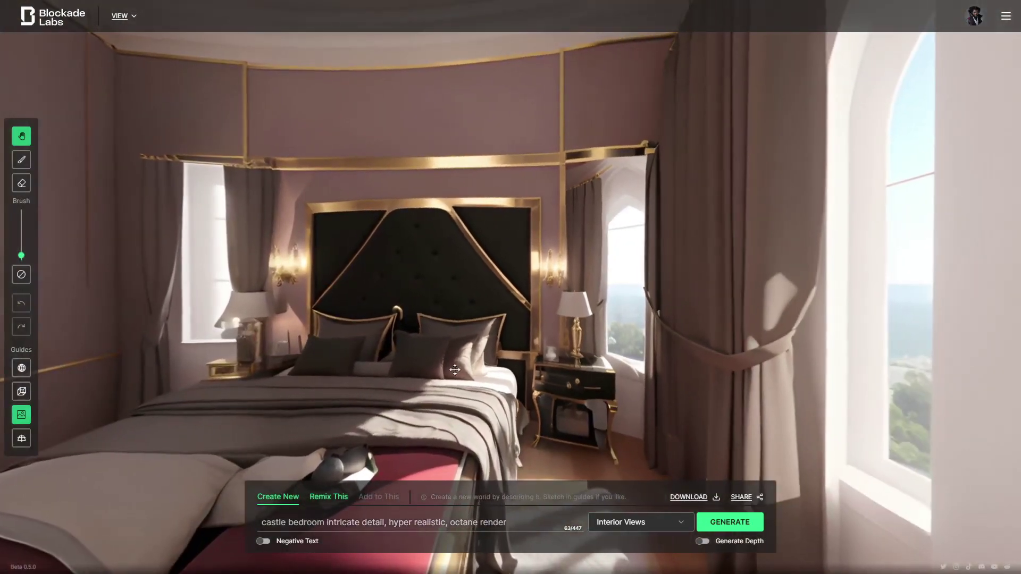
pyautogui.moveTo(561, 359); pyautogui.dragTo(179, 321)
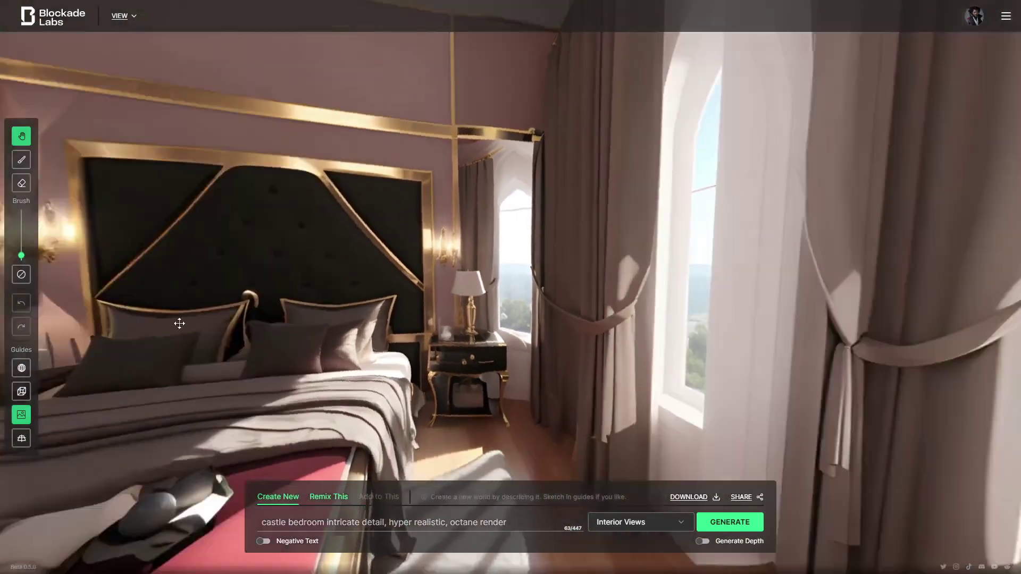
pyautogui.moveTo(608, 375); pyautogui.dragTo(282, 257)
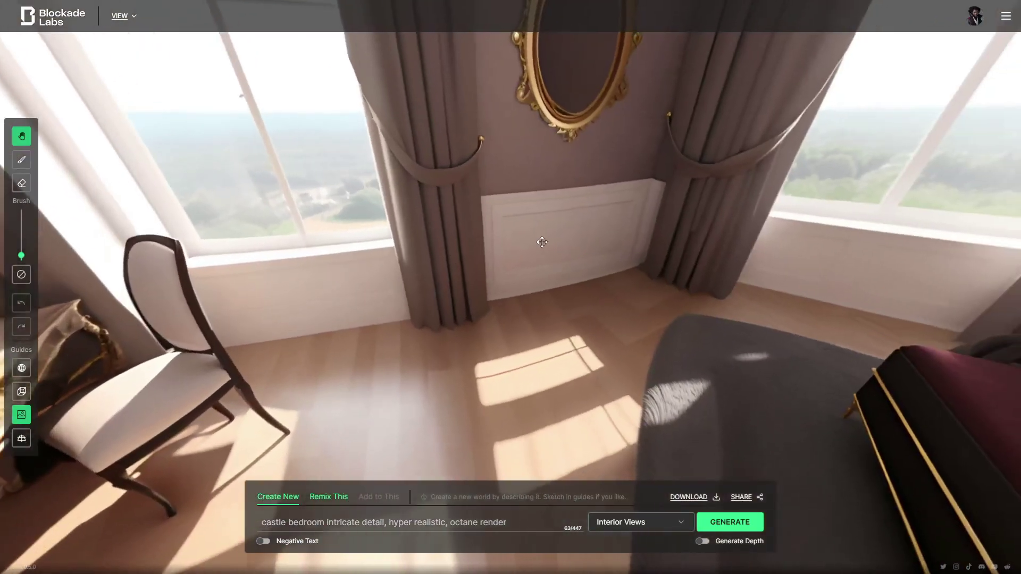
pyautogui.moveTo(537, 242); pyautogui.dragTo(331, 328)
pyautogui.moveTo(442, 248); pyautogui.dragTo(361, 270)
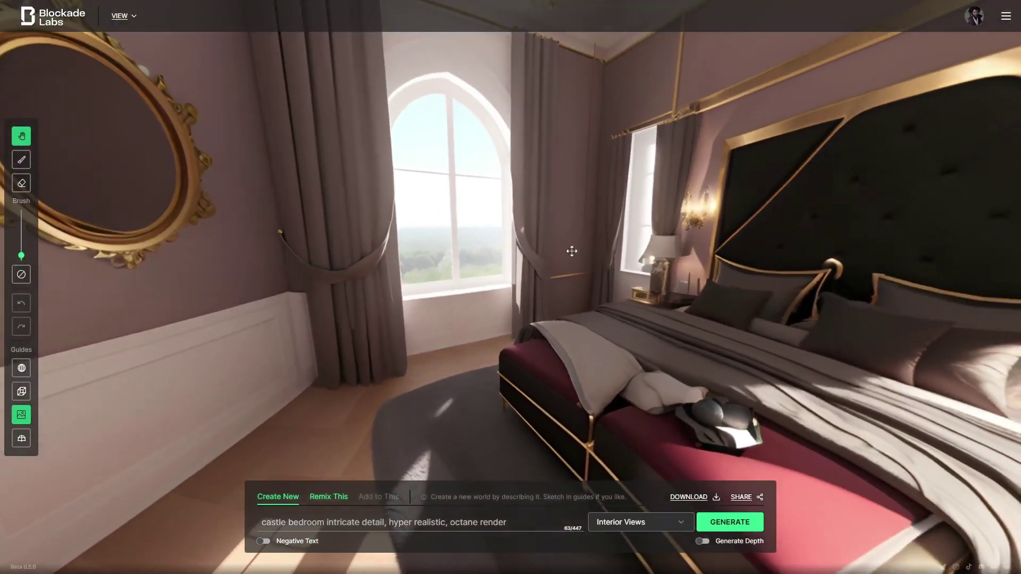
pyautogui.moveTo(553, 273); pyautogui.dragTo(580, 223)
pyautogui.moveTo(441, 224)
pyautogui.mouseDown()
pyautogui.moveTo(395, 222)
pyautogui.moveTo(673, 320)
pyautogui.mouseUp()
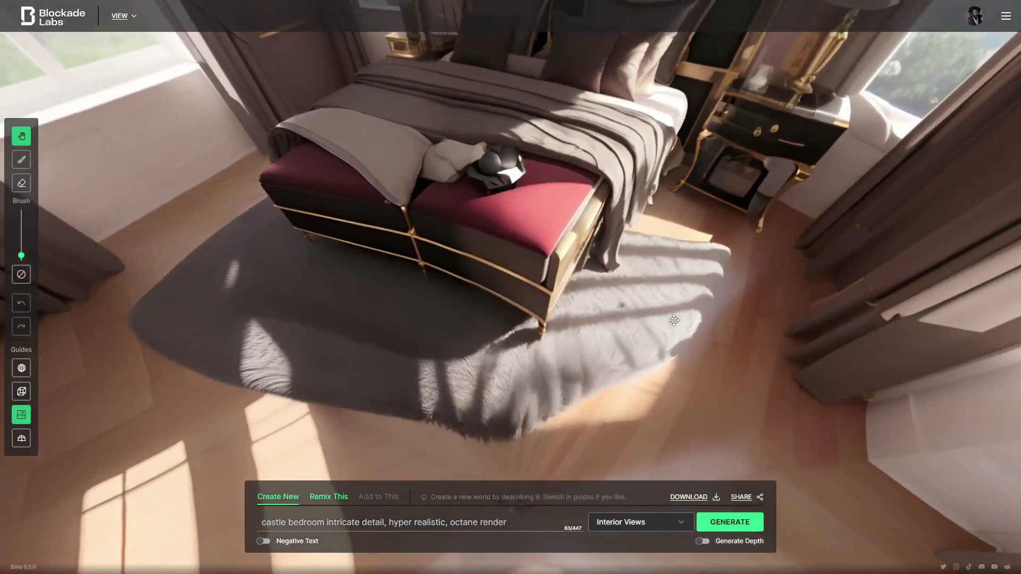
pyautogui.moveTo(532, 364); pyautogui.dragTo(359, 247)
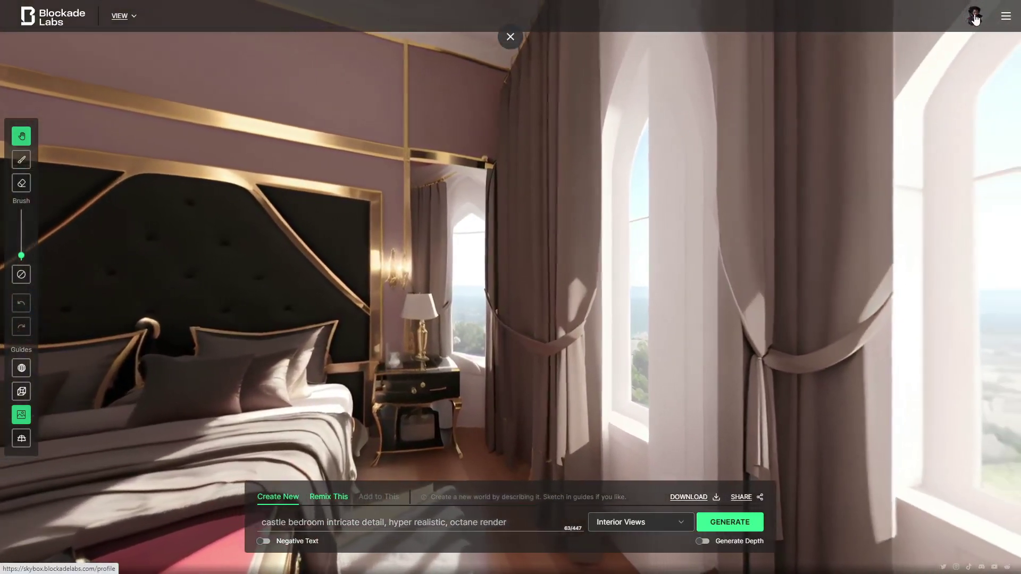
# Go to the profile page and scroll through the saved skybox history
pyautogui.click(974, 16)
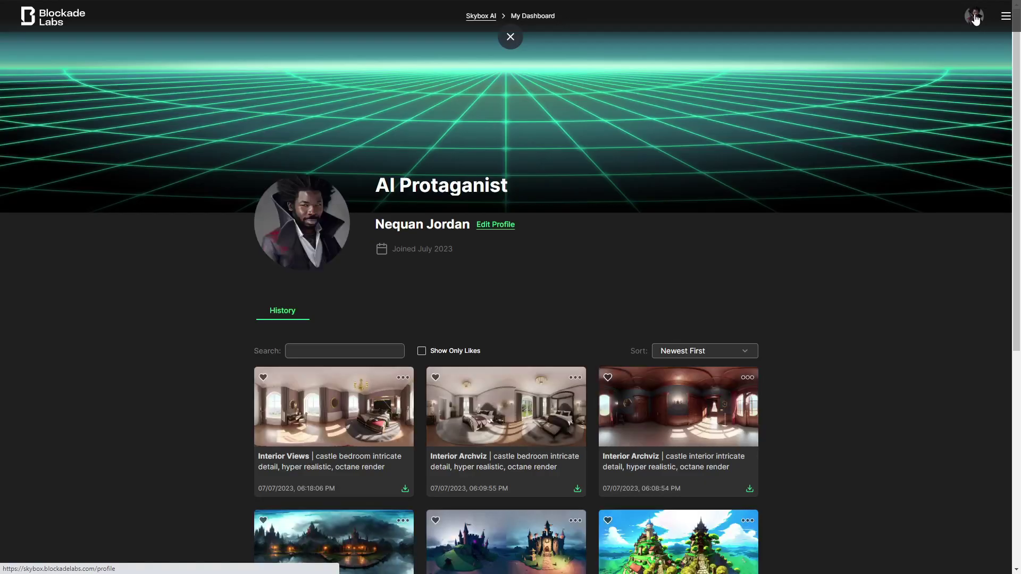
pyautogui.scroll(-5, 242, 266)
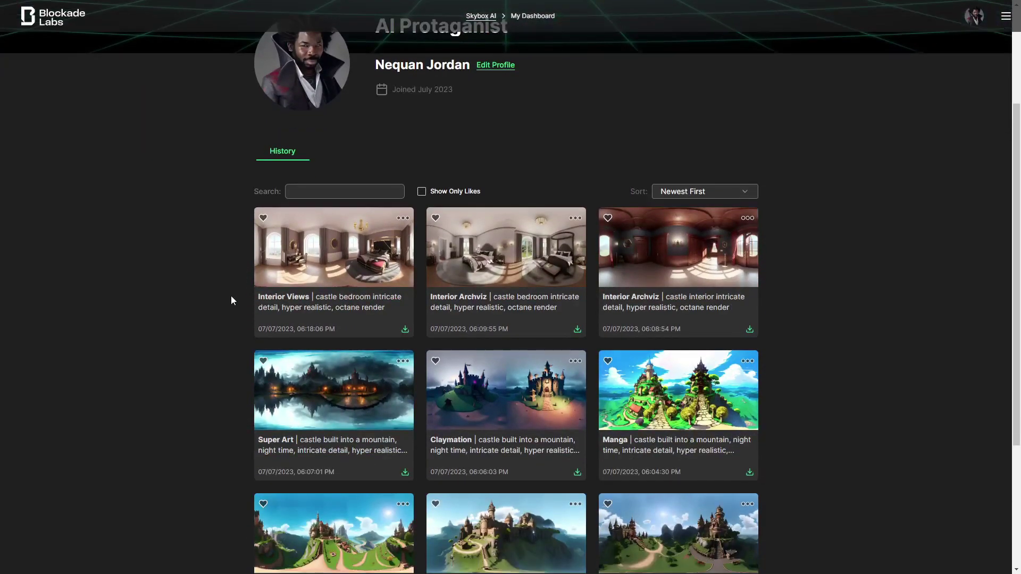
pyautogui.scroll(-1, 230, 304)
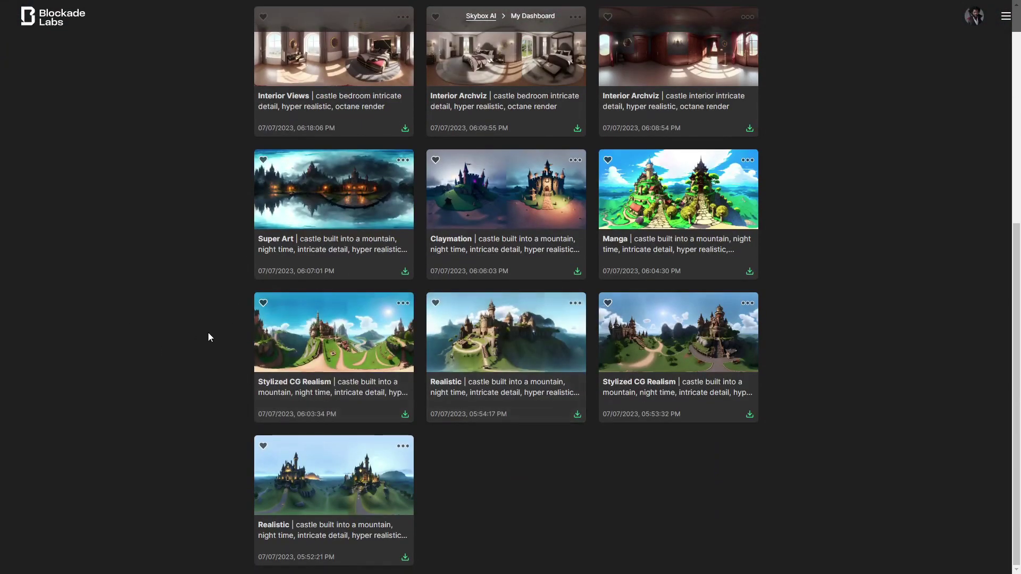
pyautogui.scroll(1, 208, 336)
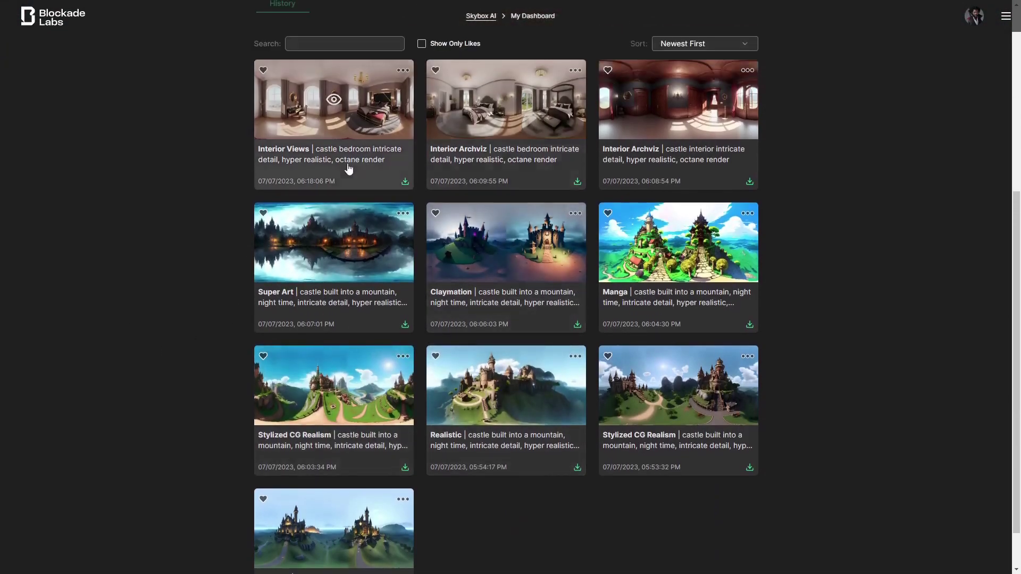
pyautogui.scroll(5, 165, 334)
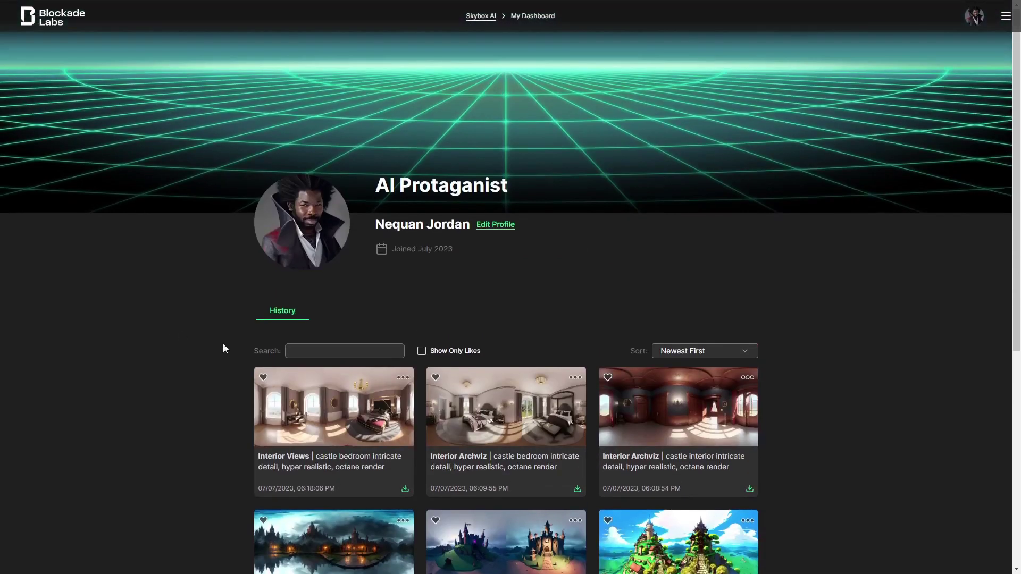
pyautogui.scroll(-2, 222, 345)
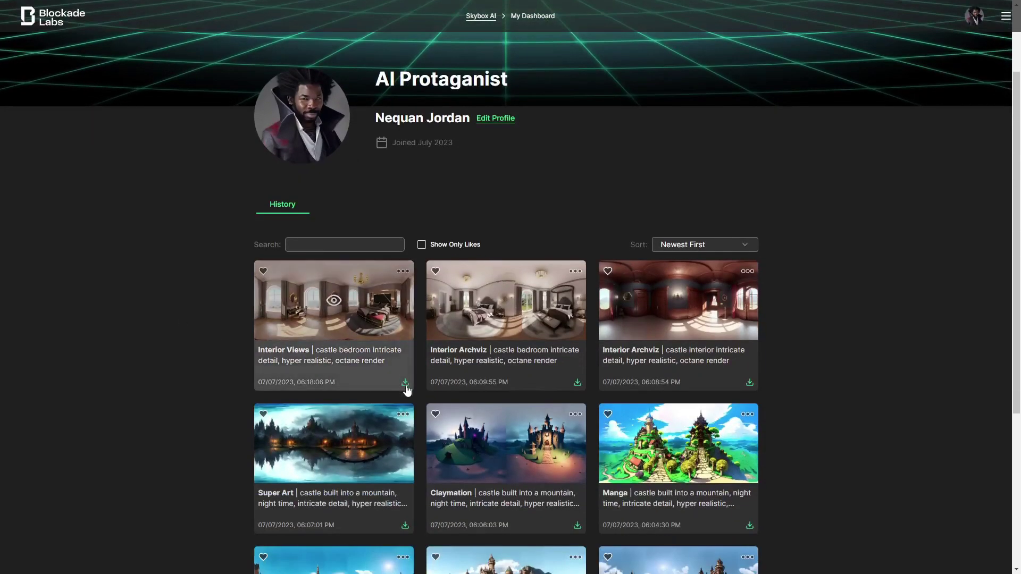
pyautogui.scroll(2, 129, 327)
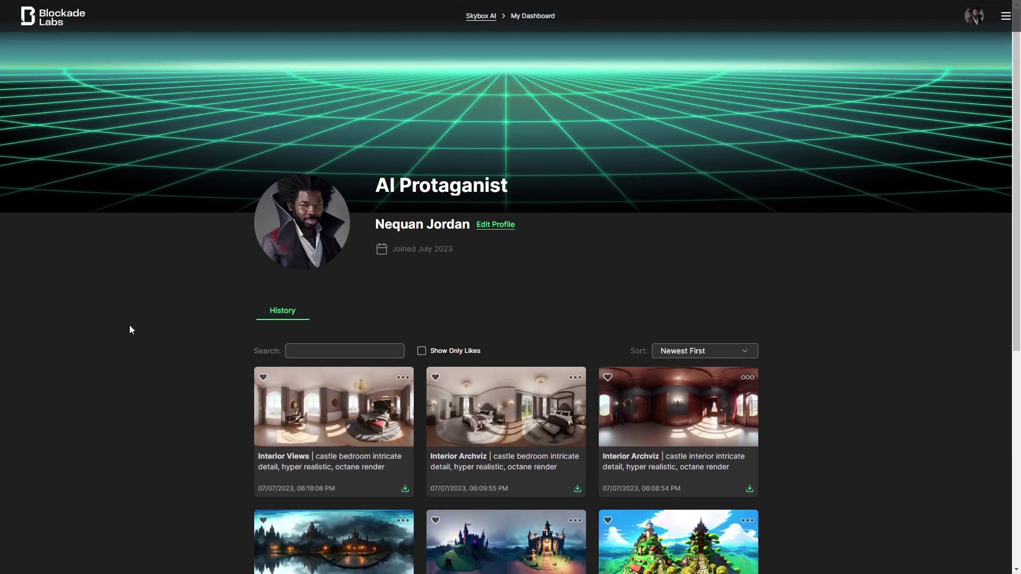
pyautogui.scroll(-1, 129, 327)
# Reopen the Interior Views castle bedroom skybox in the viewer, dismissing the intro dialogs
pyautogui.click(298, 348)
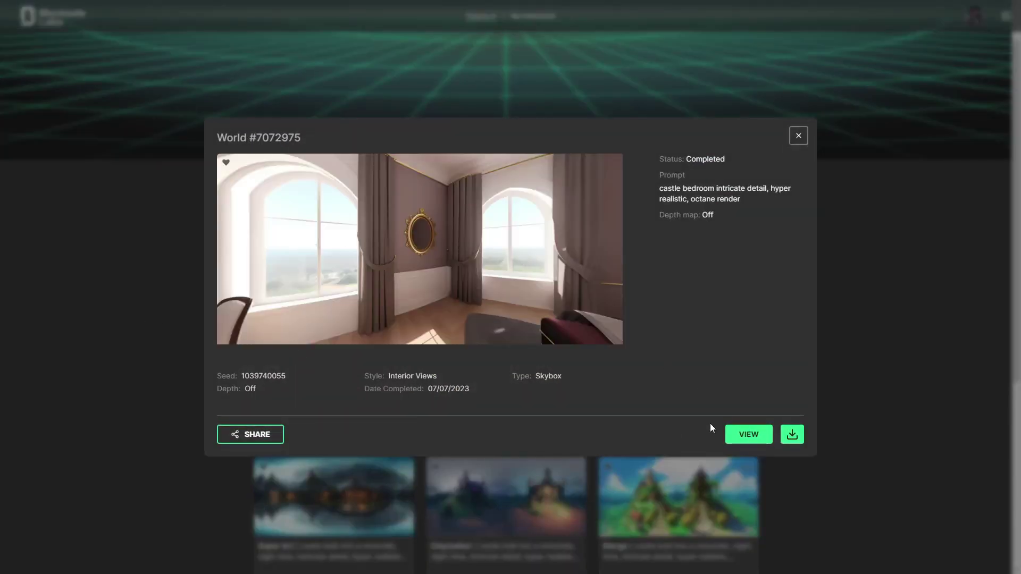
pyautogui.click(746, 437)
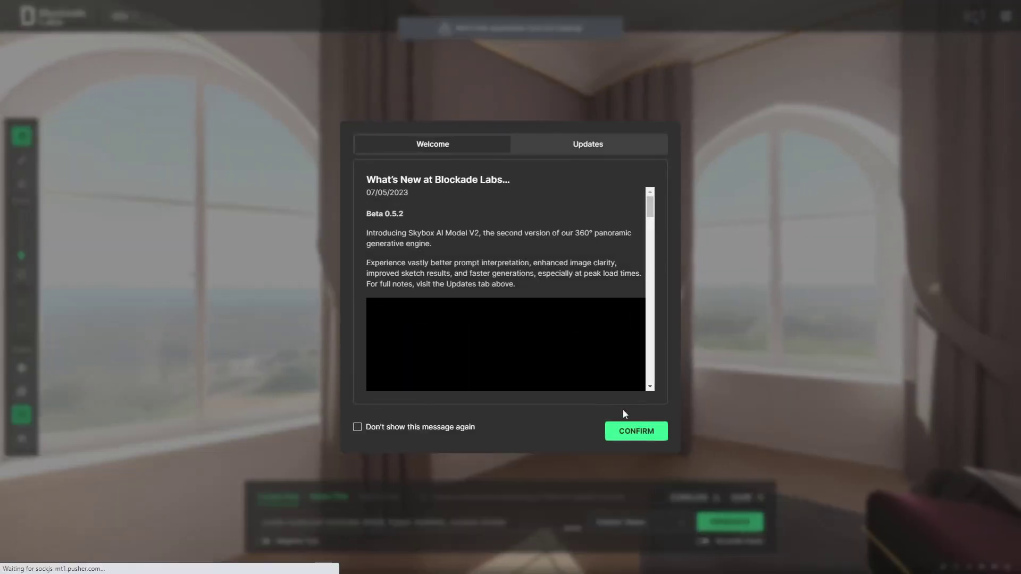
pyautogui.click(643, 430)
pyautogui.click(595, 376)
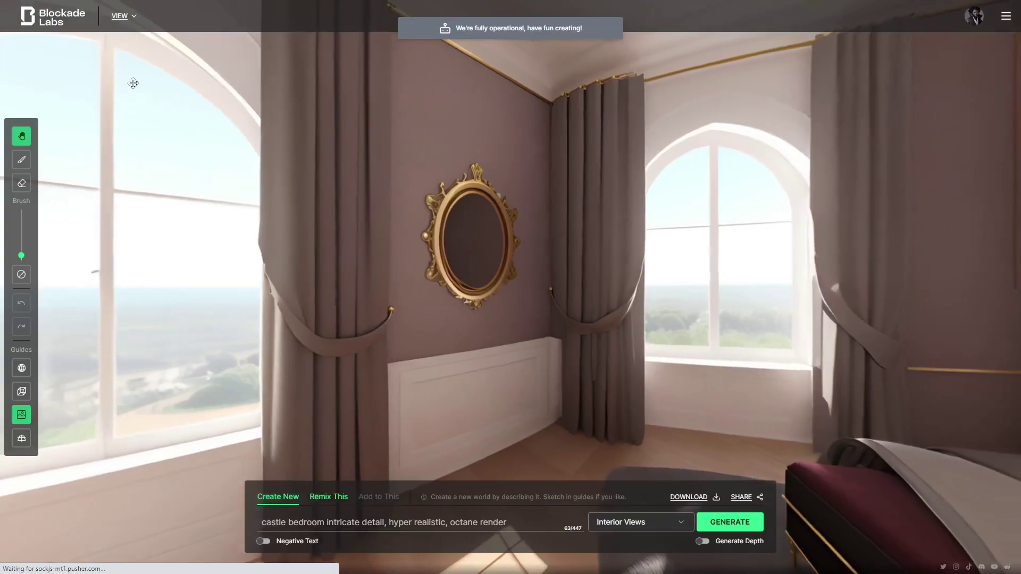
pyautogui.click(122, 15)
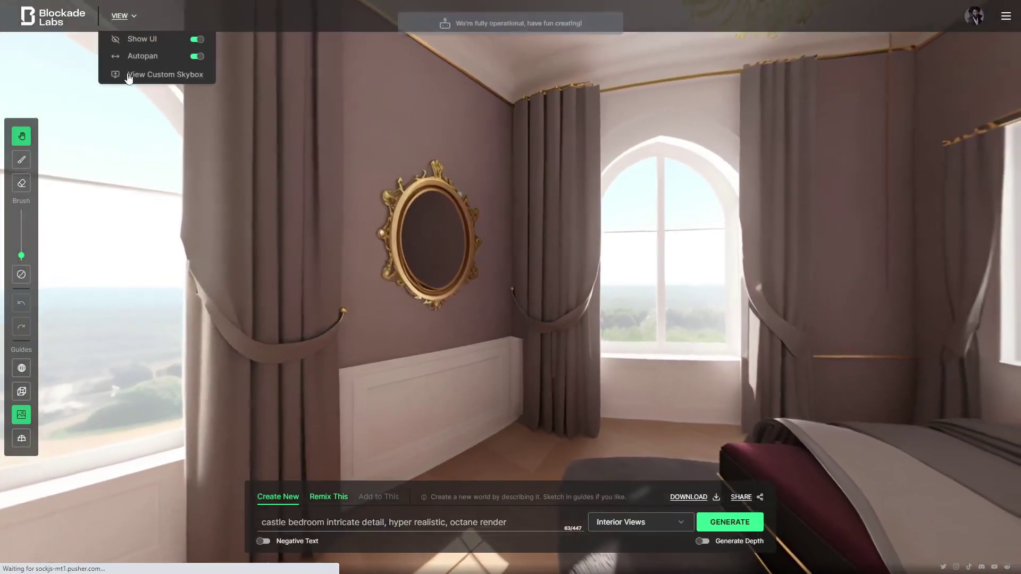
# Load fantasy_lands_a_busy_city_street from Downloads as a custom panoramic skybox
pyautogui.click(128, 76)
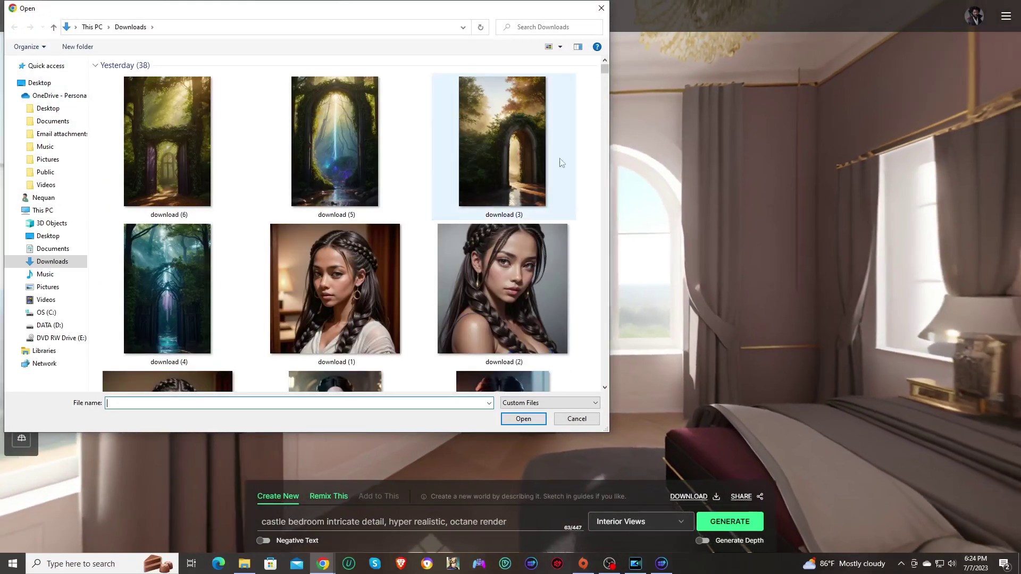
pyautogui.scroll(-5, 545, 181)
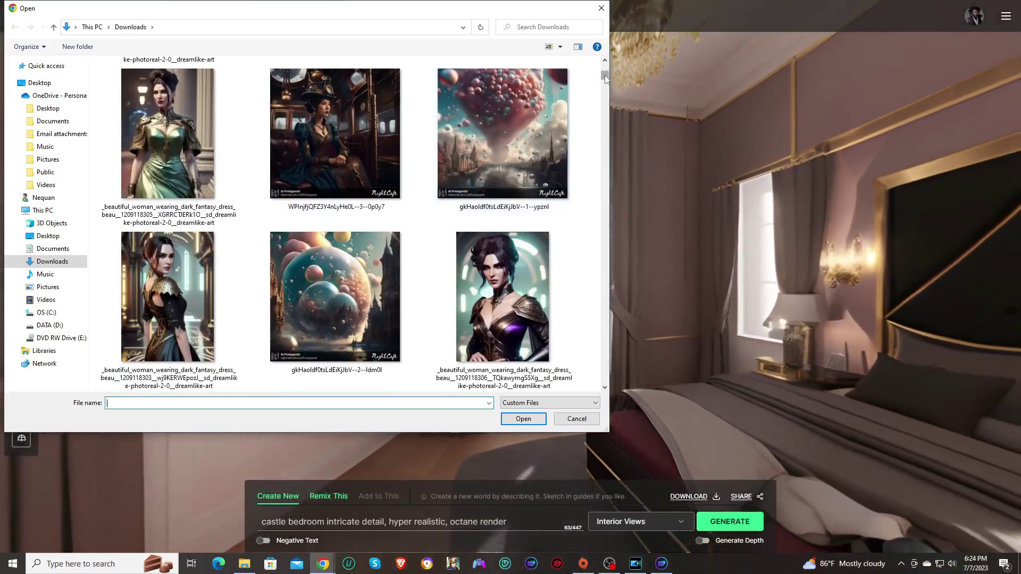
pyautogui.moveTo(605, 75); pyautogui.dragTo(604, 97)
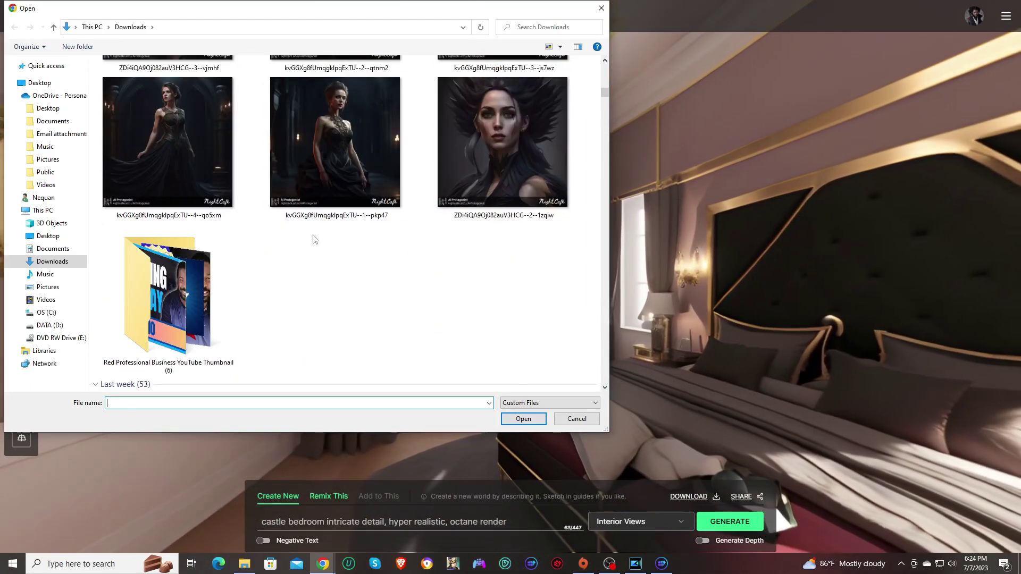
pyautogui.scroll(-3, 314, 240)
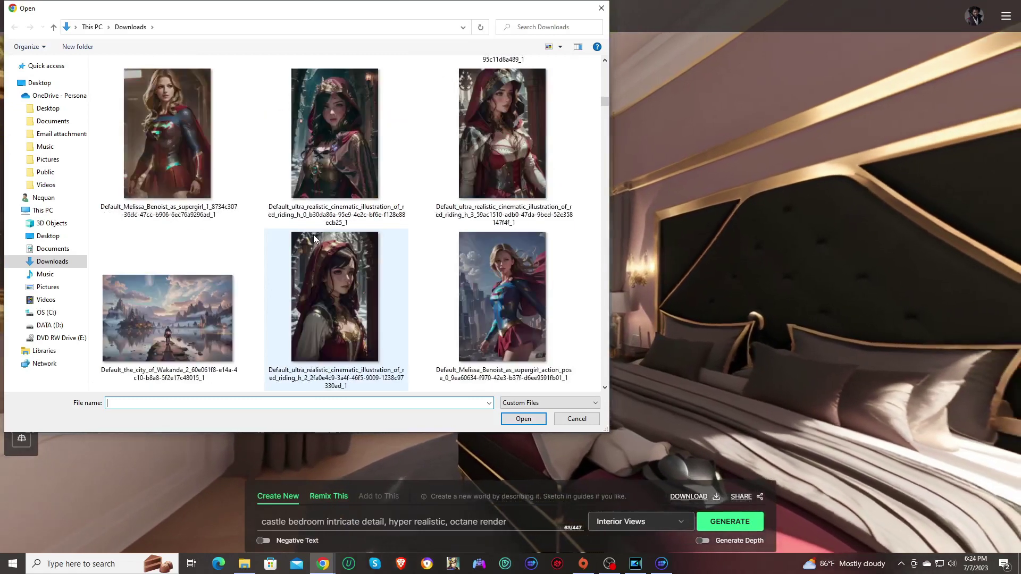
pyautogui.scroll(-5, 353, 237)
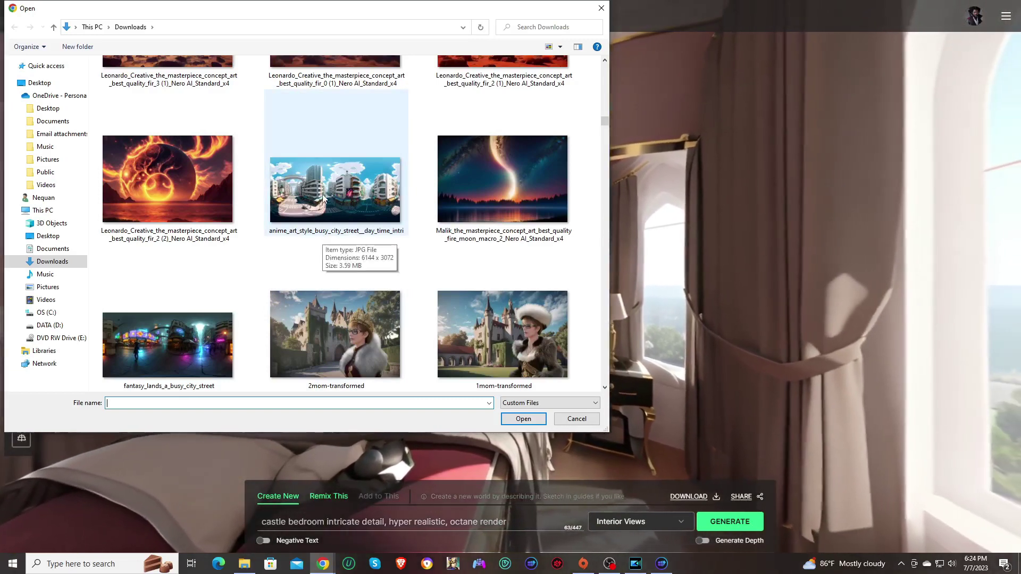
pyautogui.scroll(-2, 234, 213)
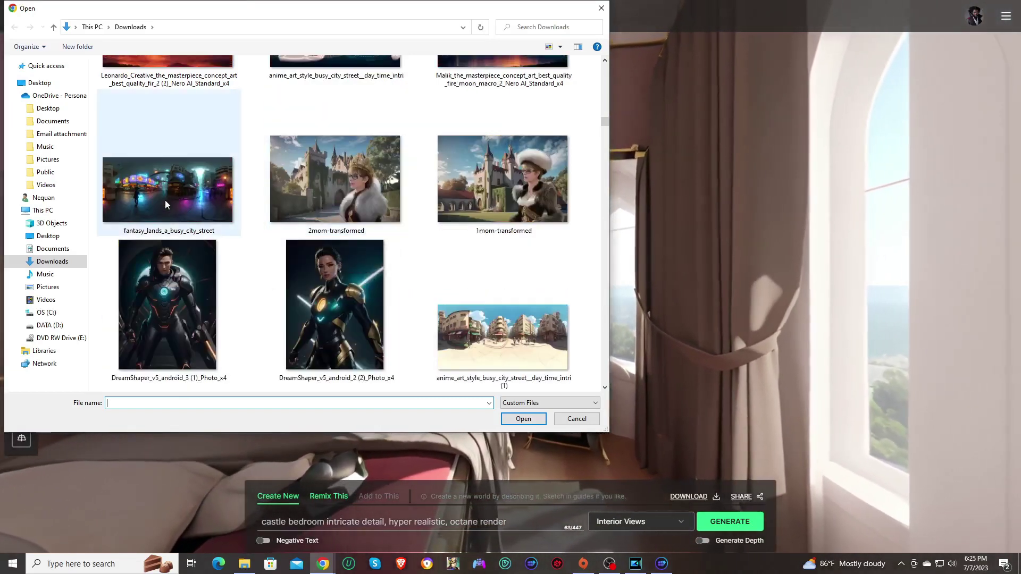
pyautogui.moveTo(167, 344)
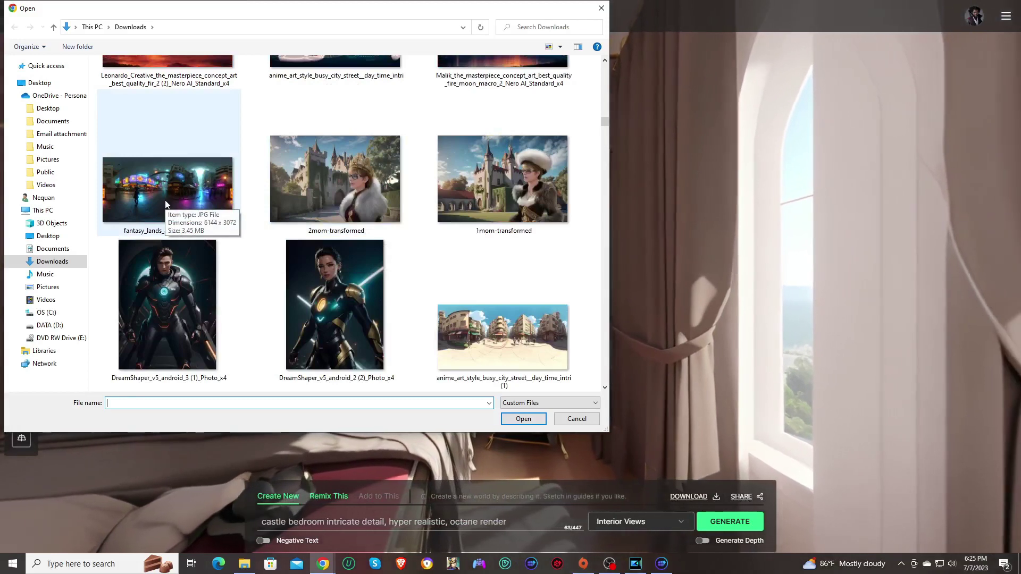
pyautogui.click(165, 204)
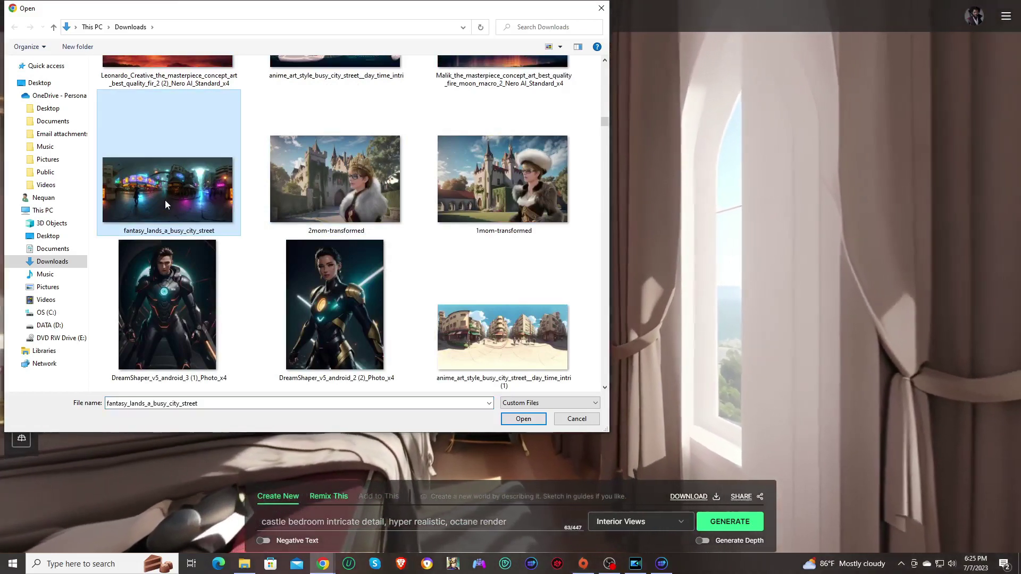
pyautogui.click(502, 356)
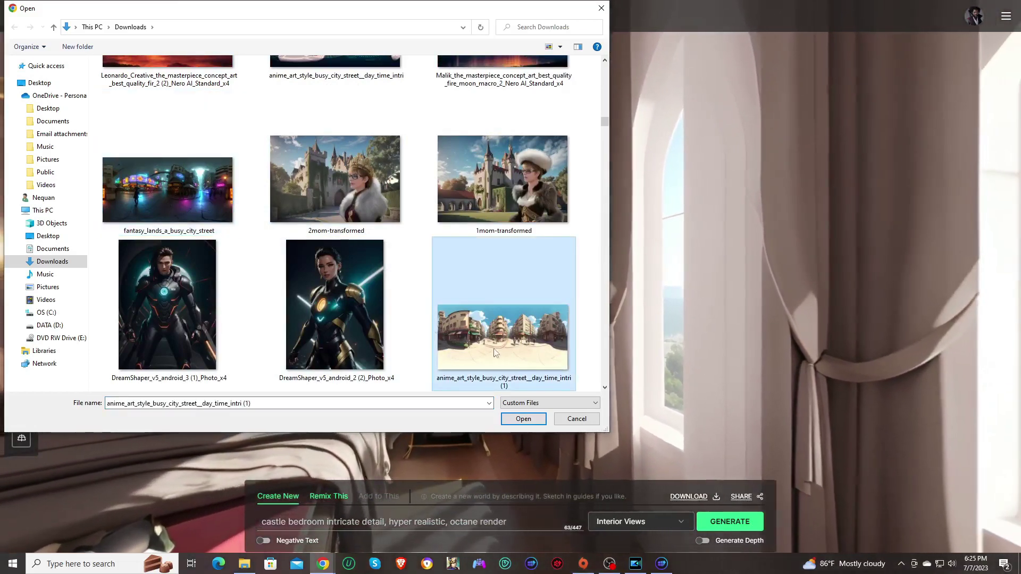
pyautogui.click(166, 202)
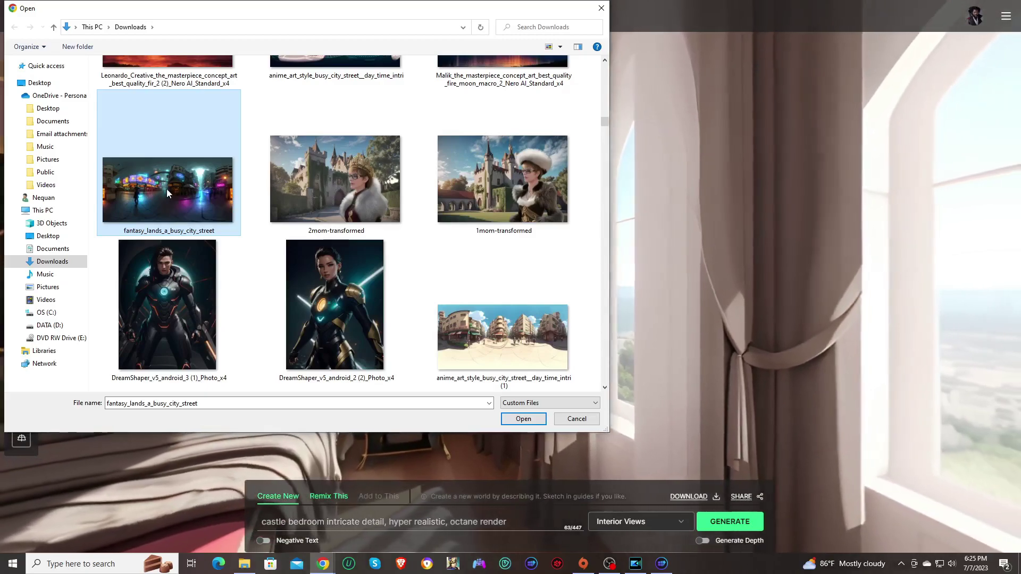
pyautogui.doubleClick(167, 189)
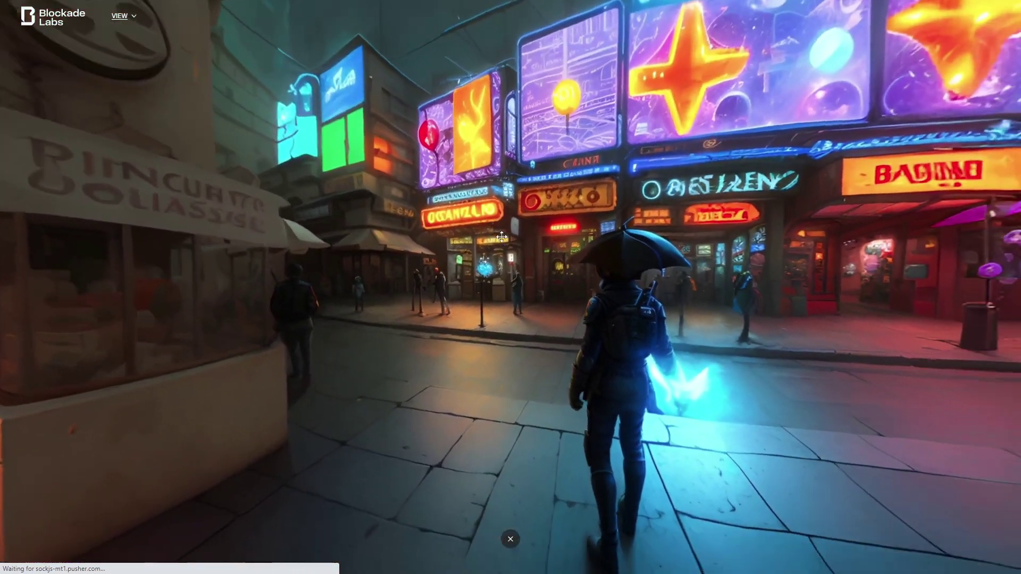
# Look around the neon city street panorama, then close it to return to the bedroom skybox
pyautogui.moveTo(501, 236)
pyautogui.mouseDown()
pyautogui.moveTo(518, 277)
pyautogui.moveTo(471, 300)
pyautogui.mouseUp()
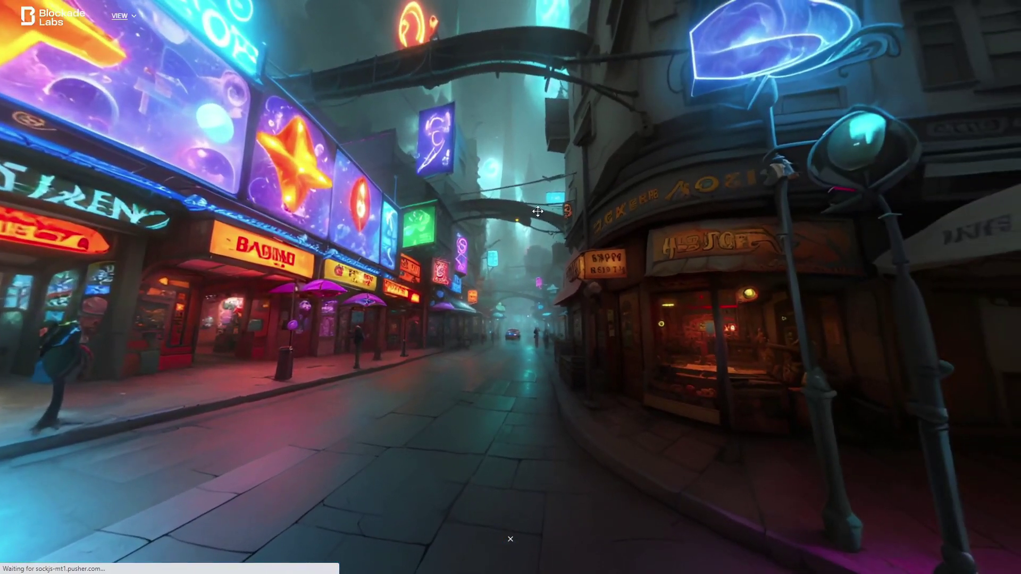
pyautogui.moveTo(471, 300)
pyautogui.mouseDown()
pyautogui.moveTo(465, 350)
pyautogui.moveTo(485, 323)
pyautogui.moveTo(371, 304)
pyautogui.mouseUp()
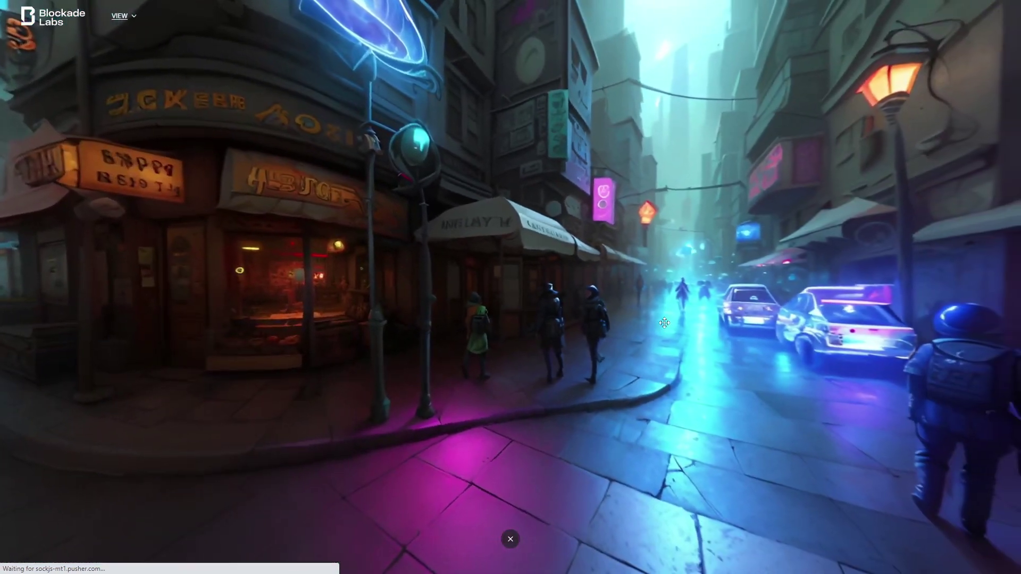
pyautogui.moveTo(664, 322); pyautogui.dragTo(454, 319)
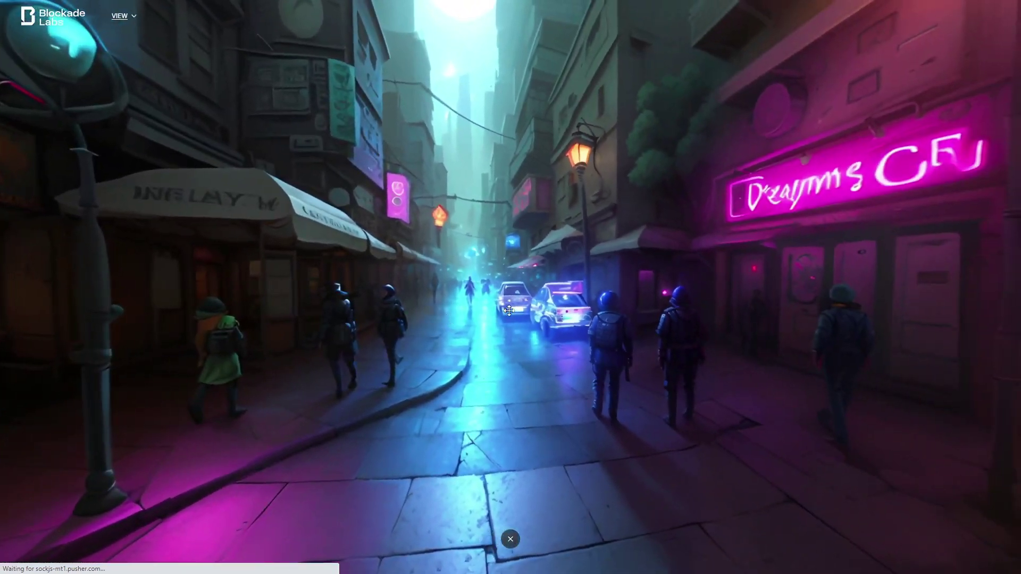
pyautogui.click(510, 539)
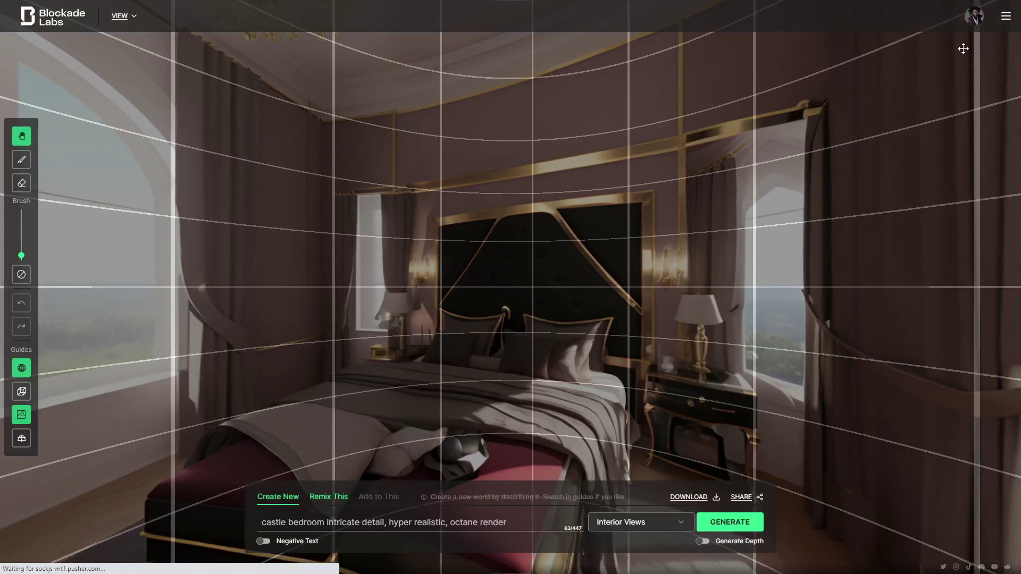
# Go to My Dashboard from the account menu and scroll its skybox history grid
pyautogui.click(1005, 17)
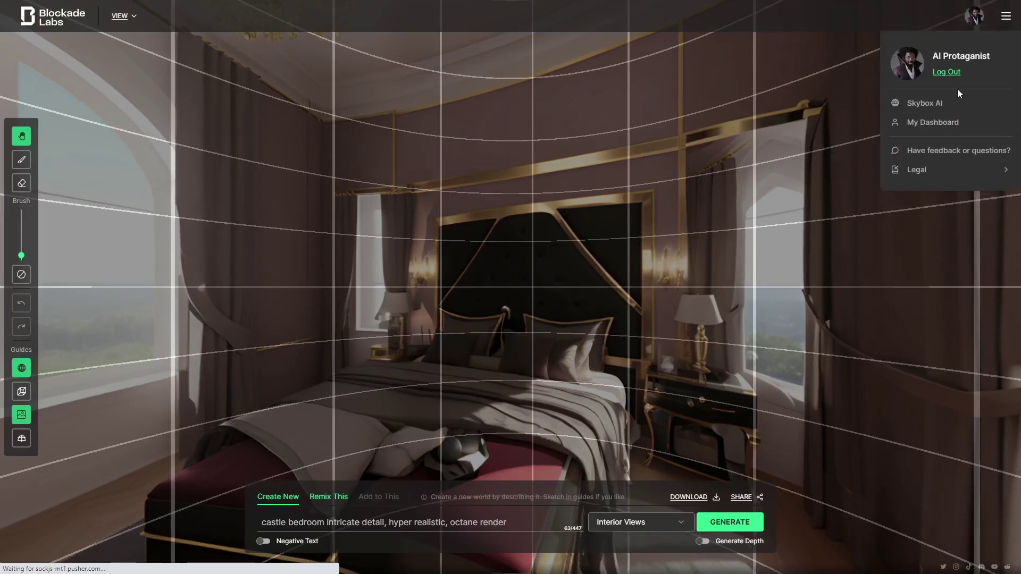
pyautogui.click(909, 66)
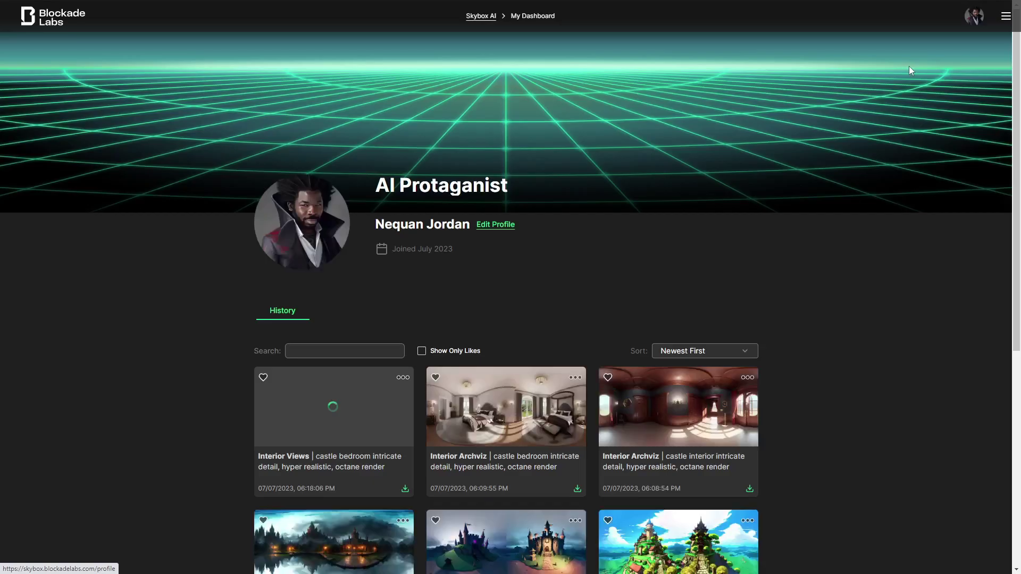
pyautogui.scroll(-1, 192, 363)
pyautogui.scroll(-4, 186, 362)
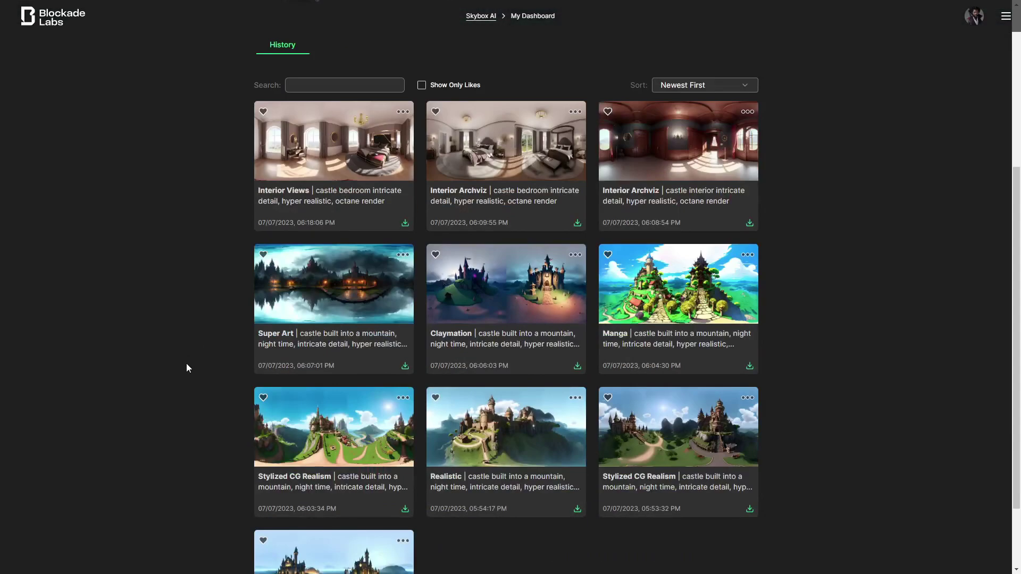
pyautogui.scroll(-2, 192, 362)
pyautogui.scroll(7, 223, 387)
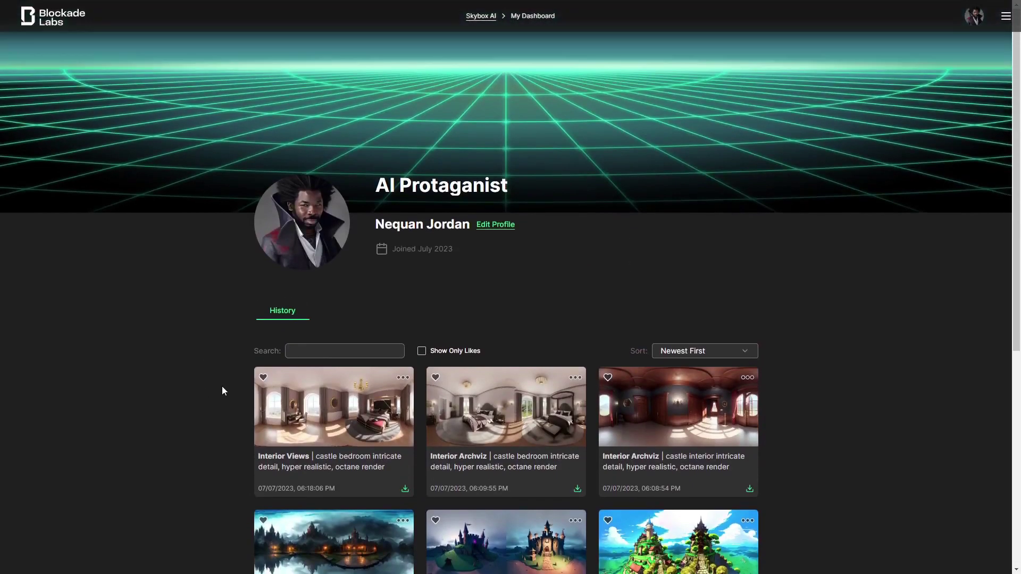